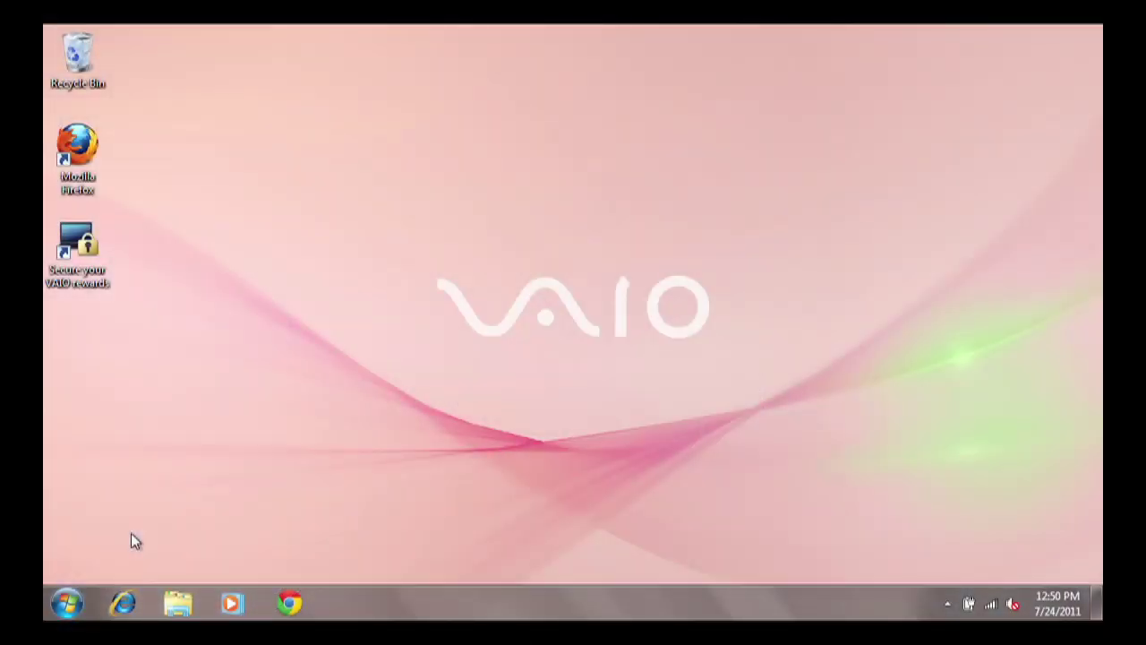
Step: Launch Internet Explorer and turn on its pop-up blocker, confirming with Yes
left_click(122, 604)
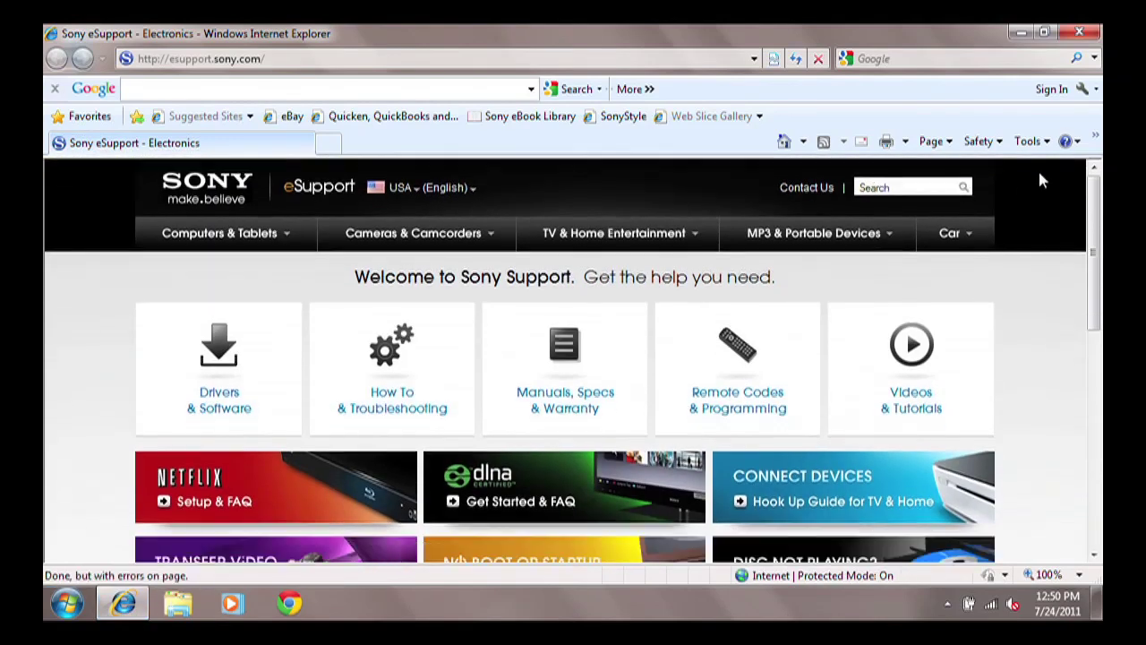
left_click(1044, 148)
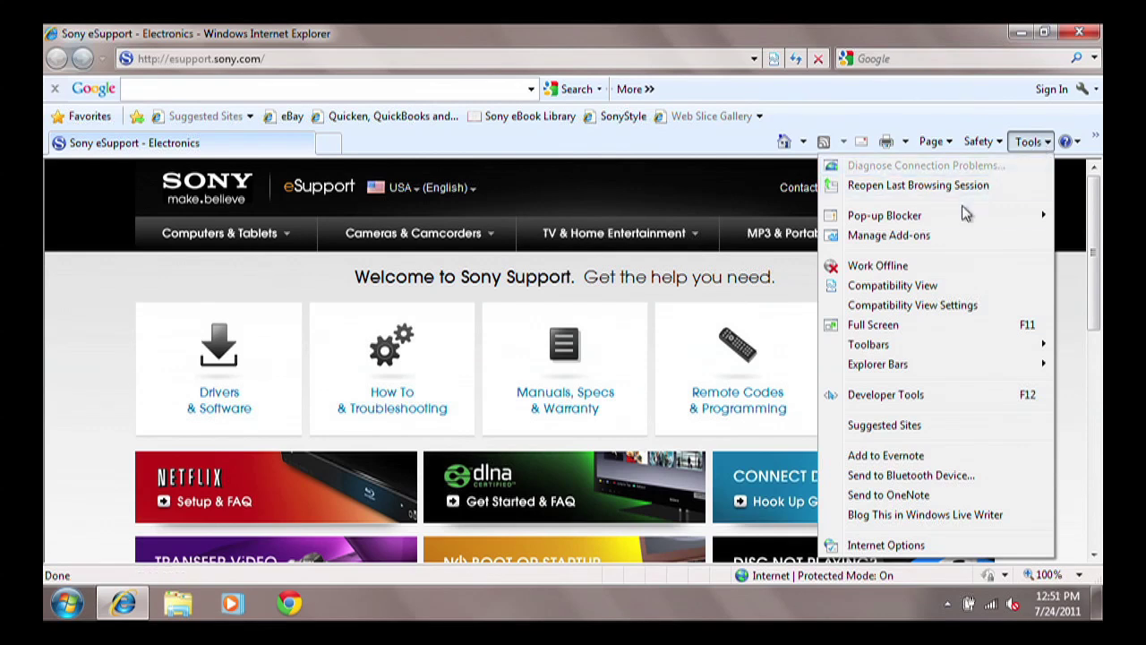
mouse_move(959, 225)
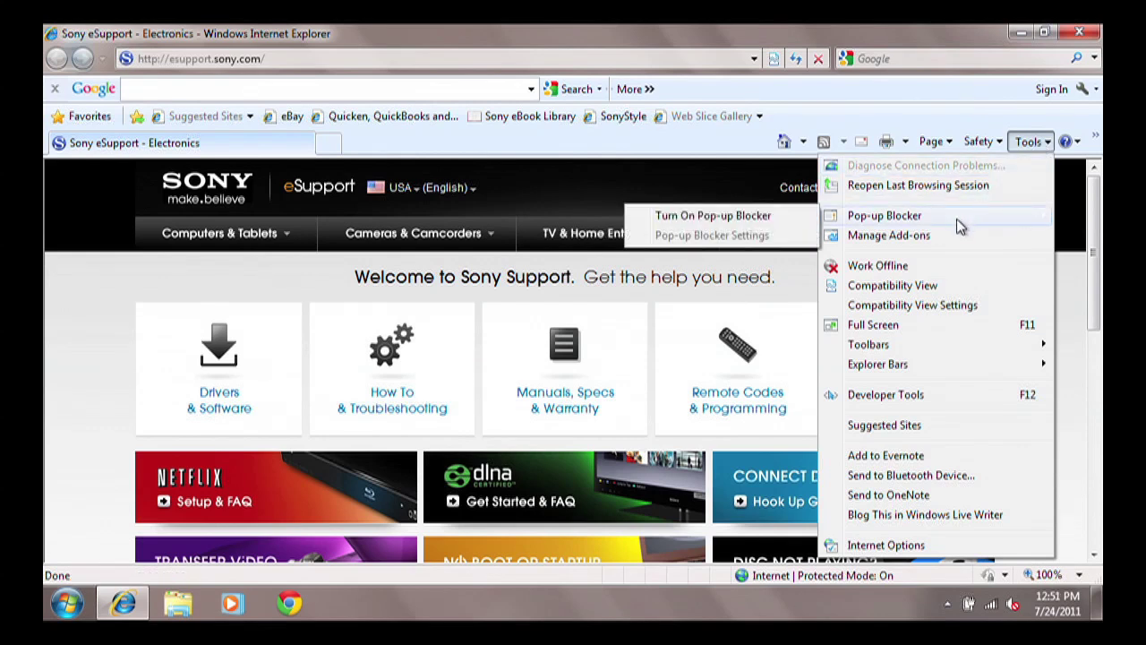
left_click(775, 220)
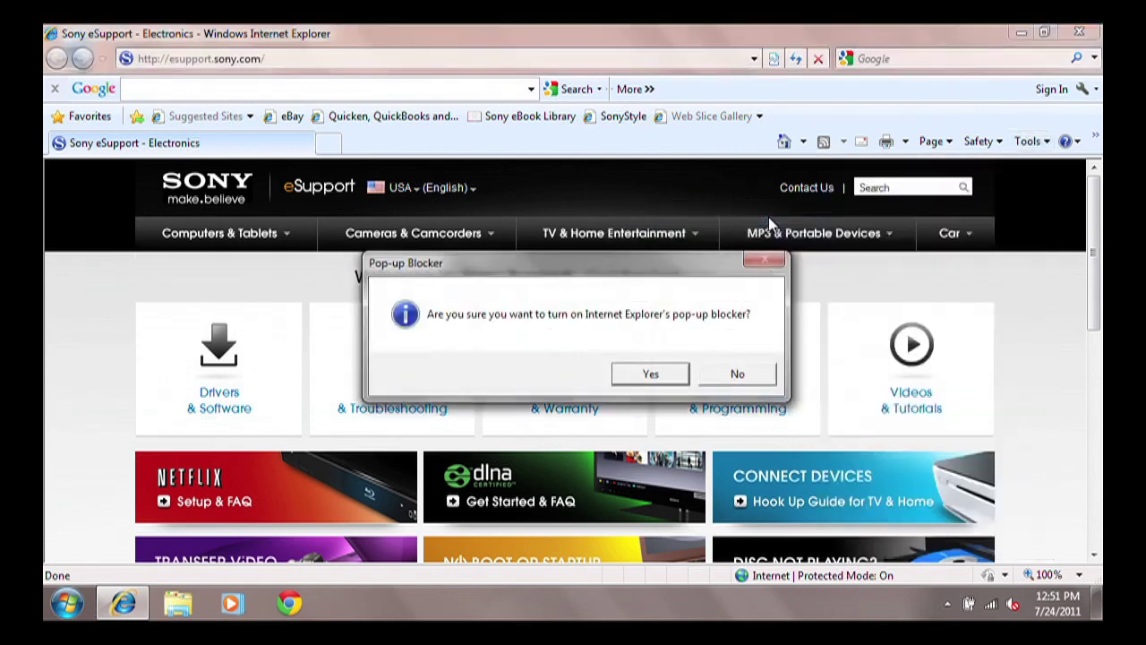
left_click(672, 373)
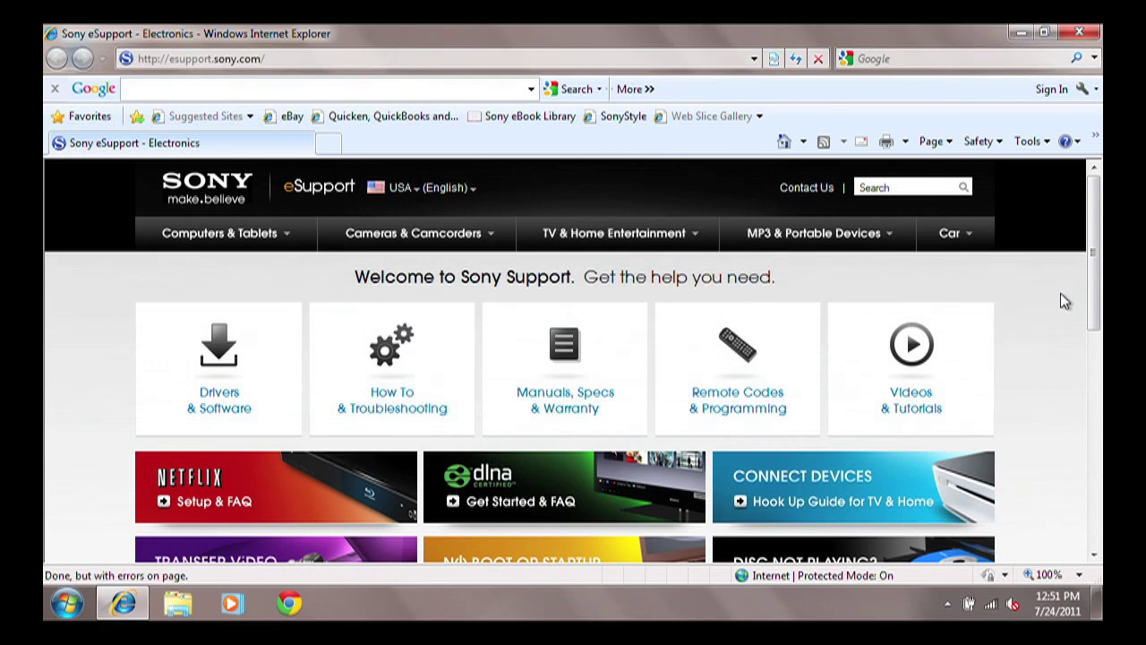
left_click(1046, 144)
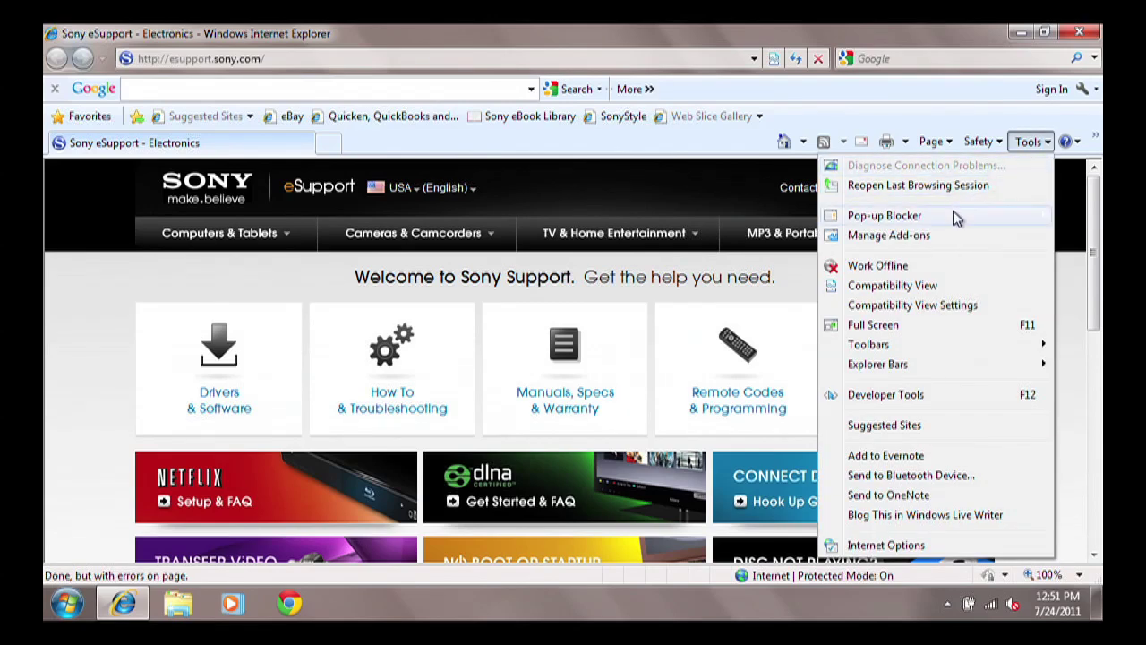
Step: Add esupport.sony.com to the allowed sites in Internet Explorer's Pop-up Blocker Settings
mouse_move(953, 221)
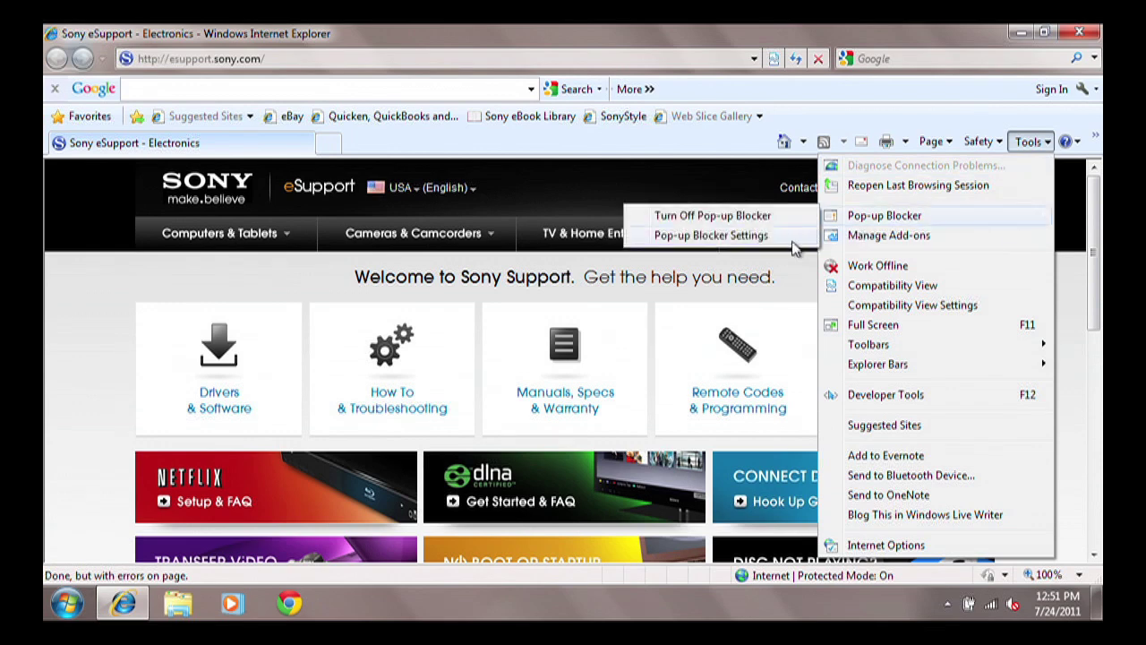
left_click(759, 242)
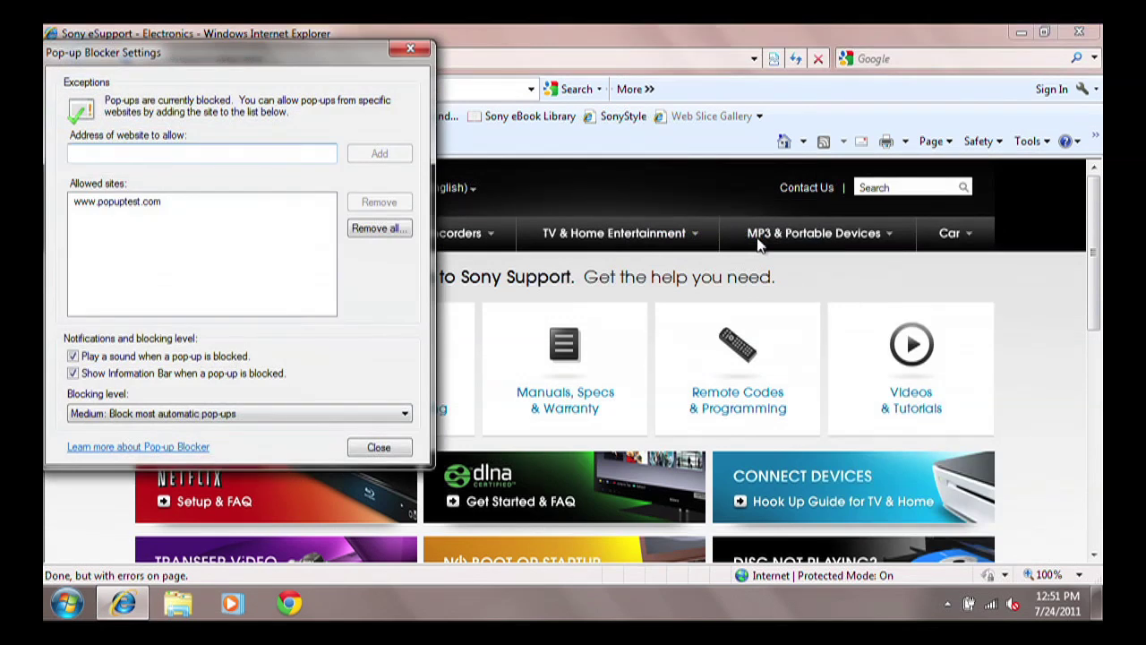
type("e")
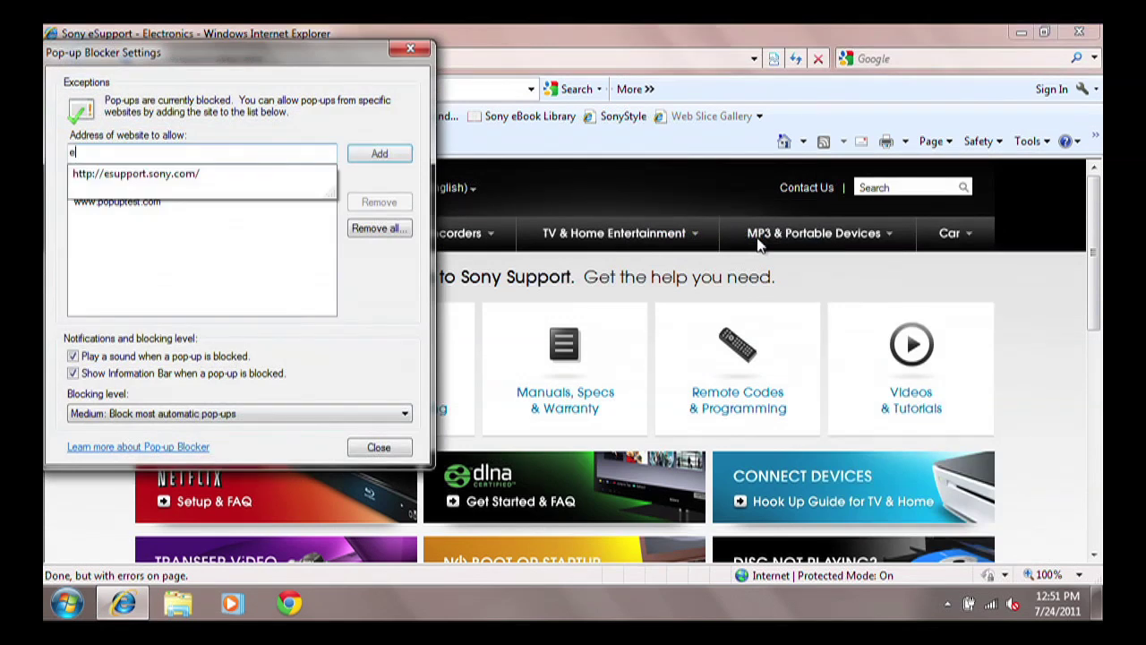
left_click(190, 175)
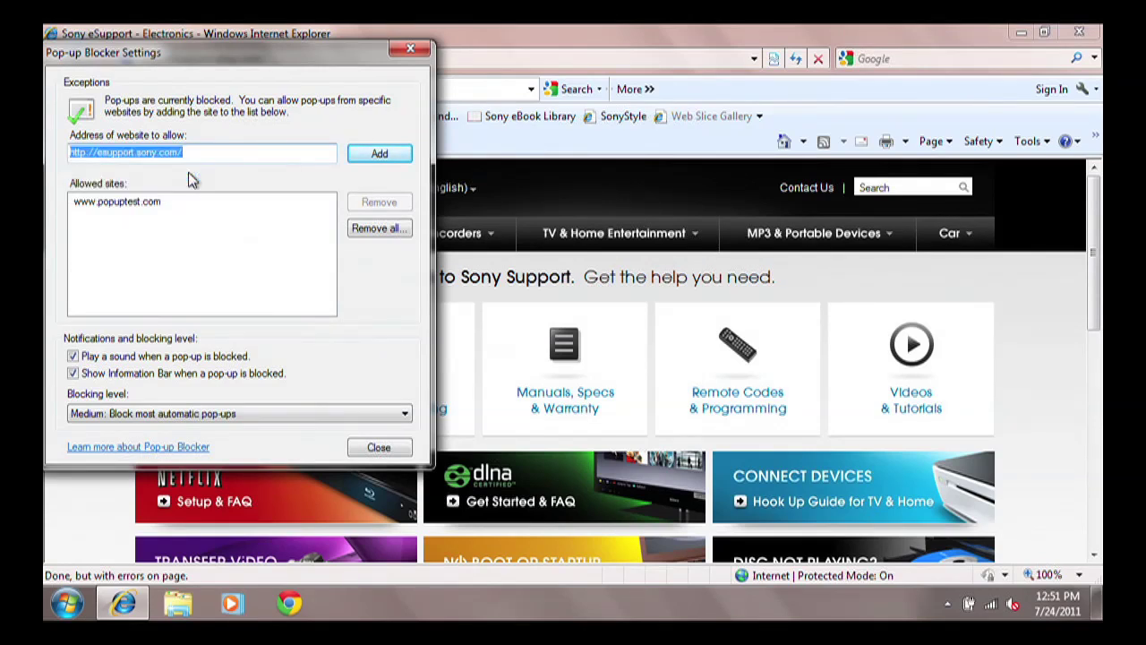
left_click(370, 158)
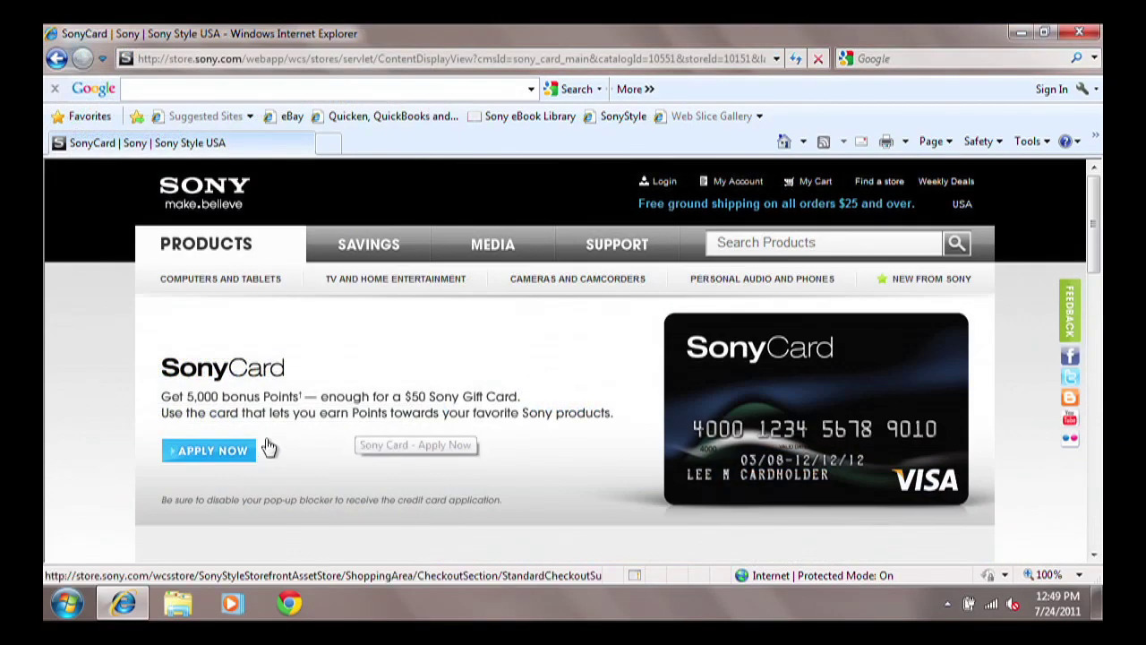
Step: Try the SonyCard Apply Now link and open the blocked-pop-up information bar's options
left_click(235, 453)
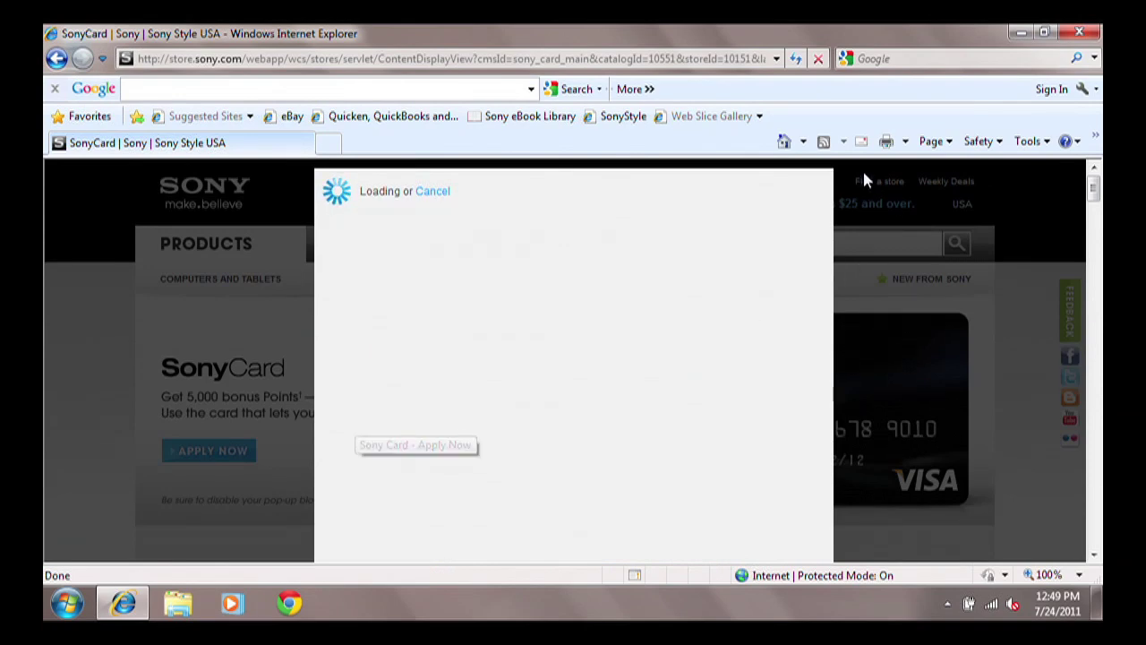
left_click(805, 180)
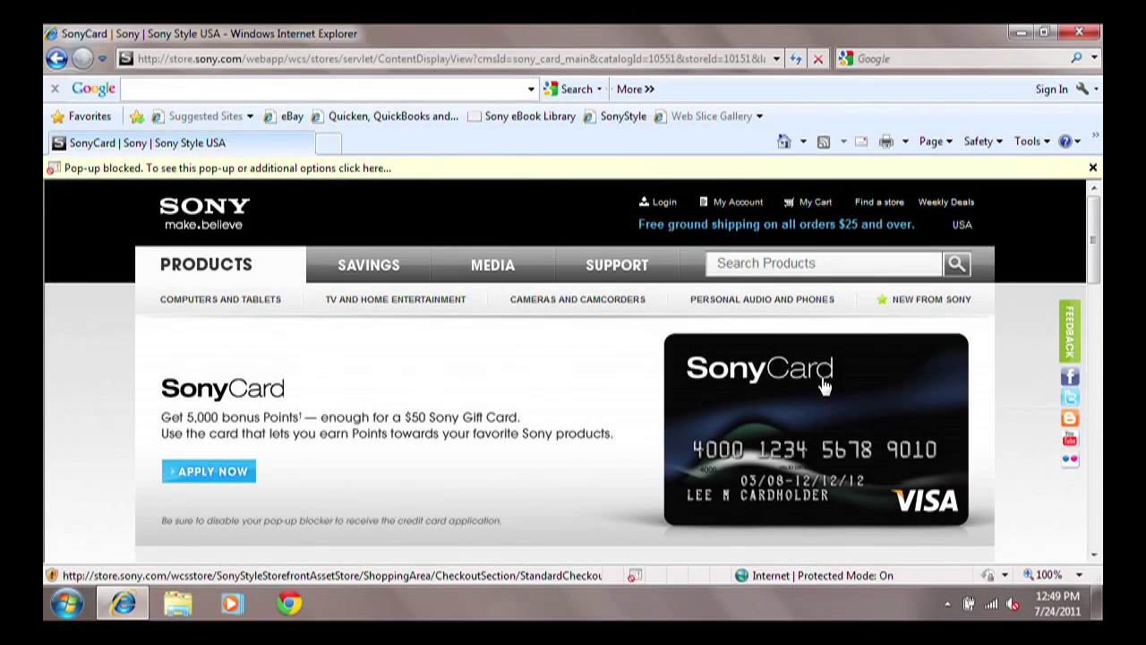
left_click(472, 173)
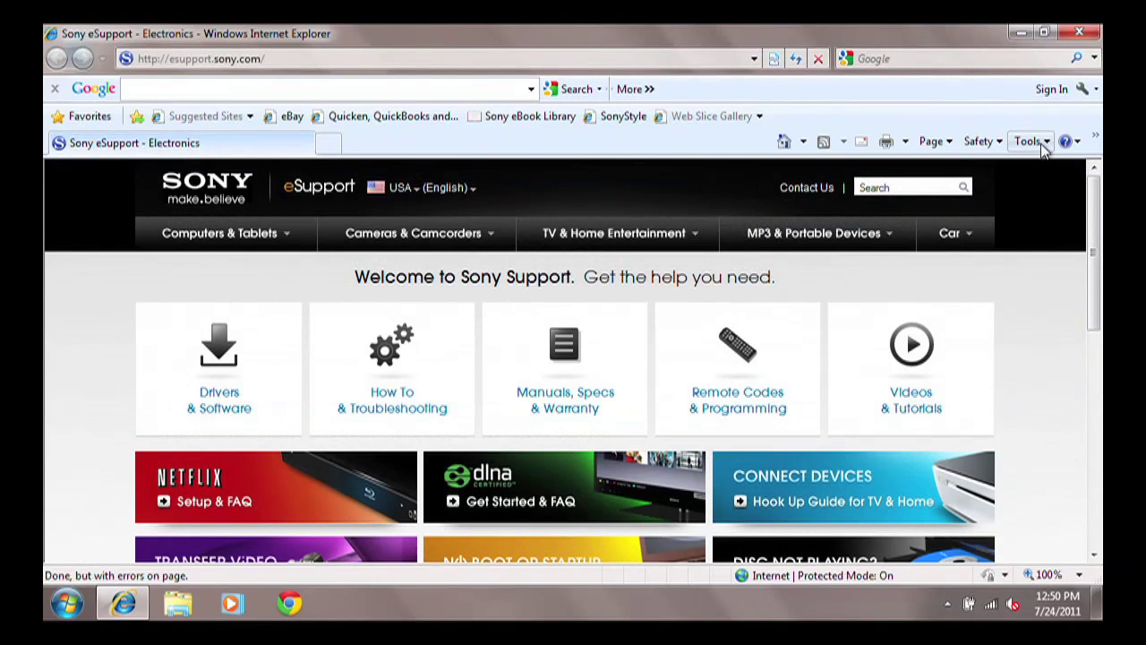
Step: Turn off Internet Explorer's pop-up blocker, confirm with Yes, and close the certificate warning bar
left_click(1043, 148)
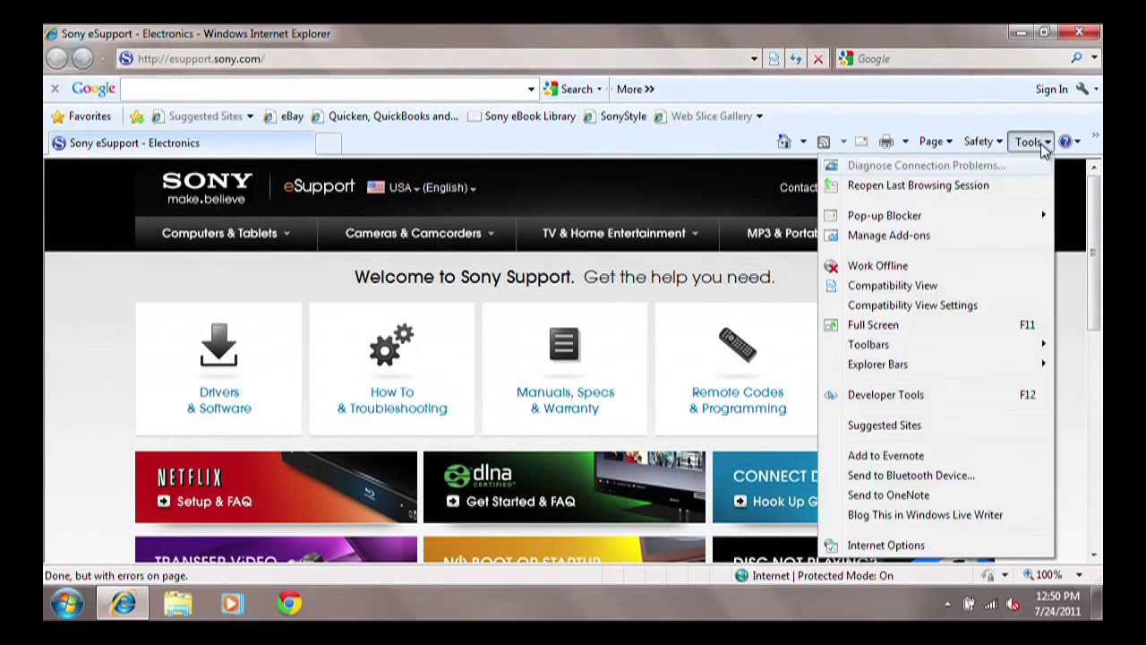
mouse_move(963, 222)
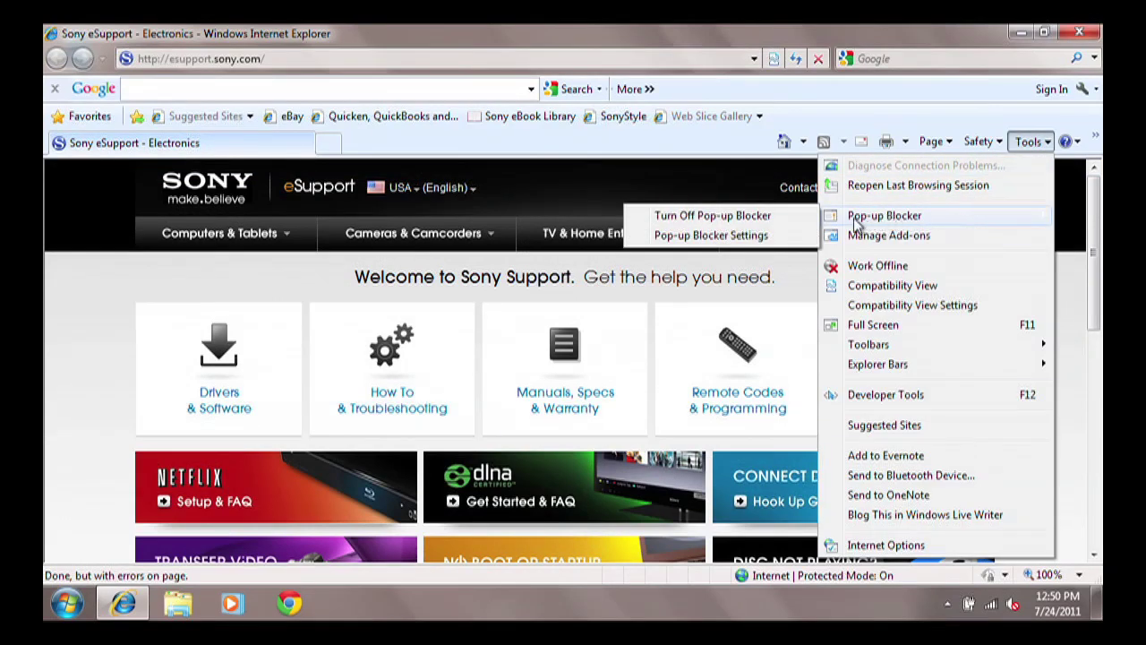
left_click(767, 217)
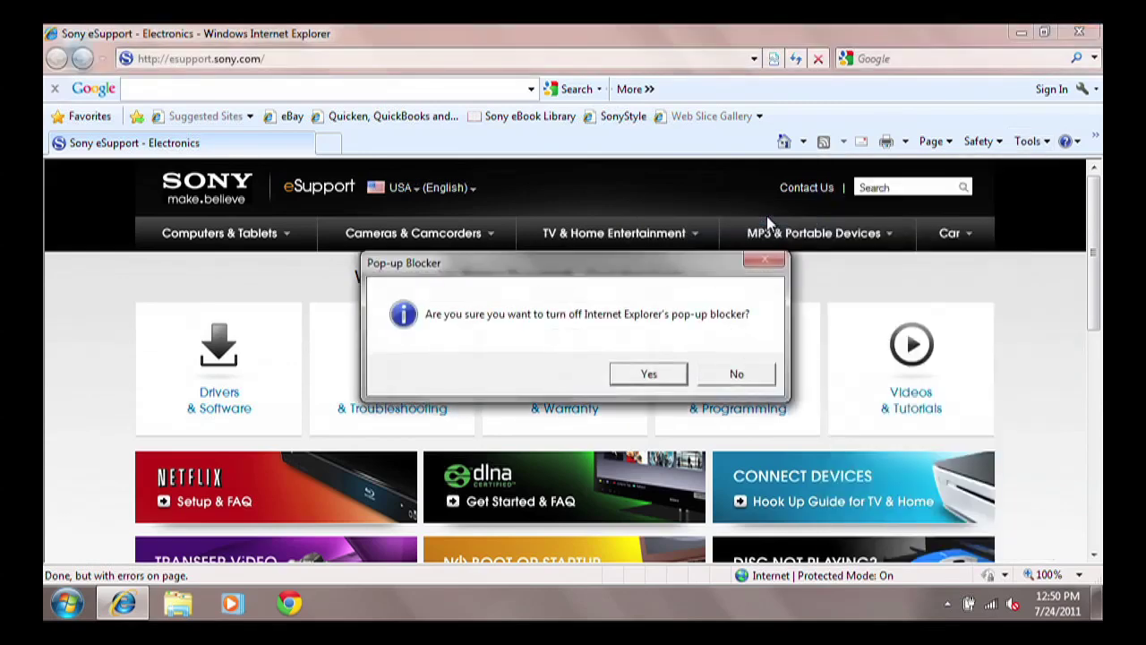
left_click(650, 374)
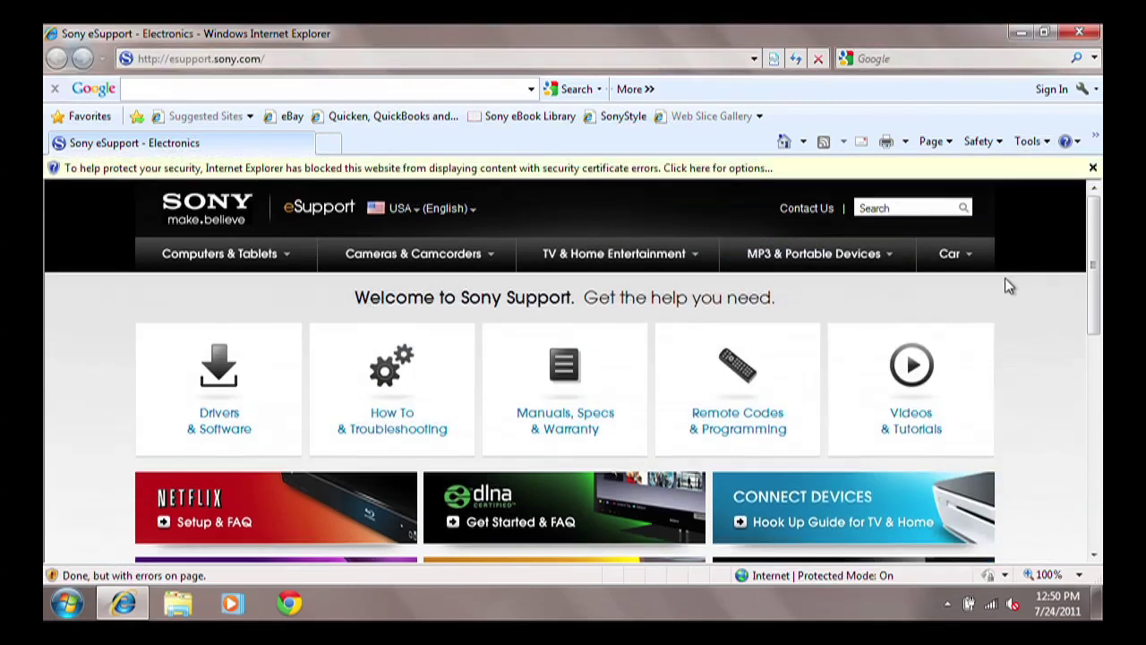
left_click(1093, 170)
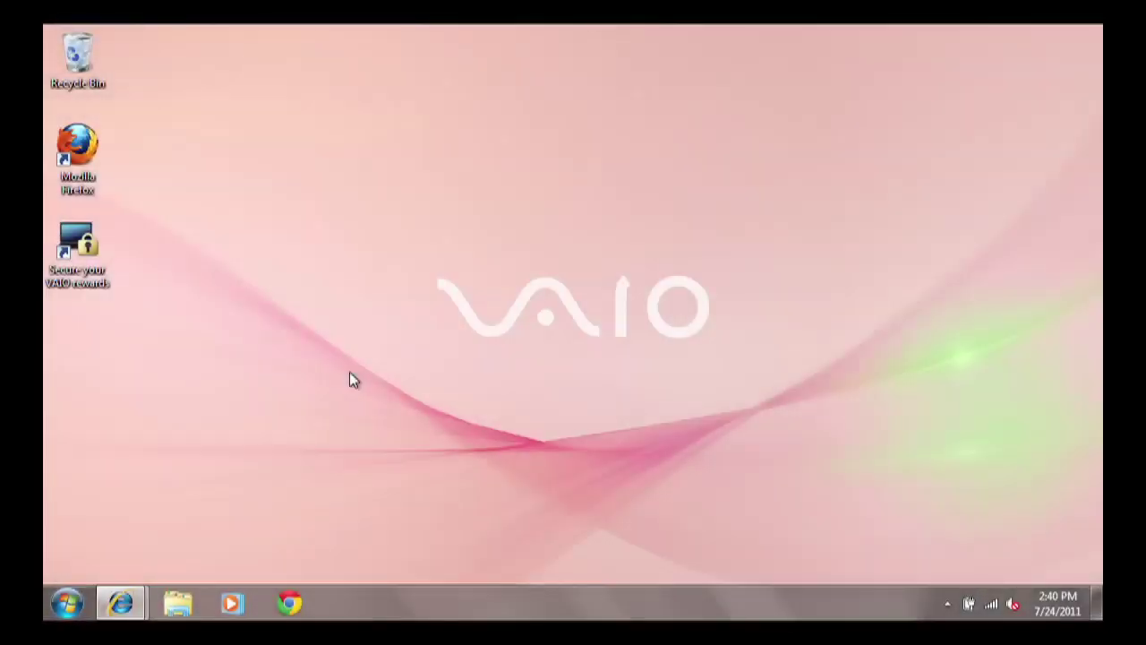
left_click(71, 179)
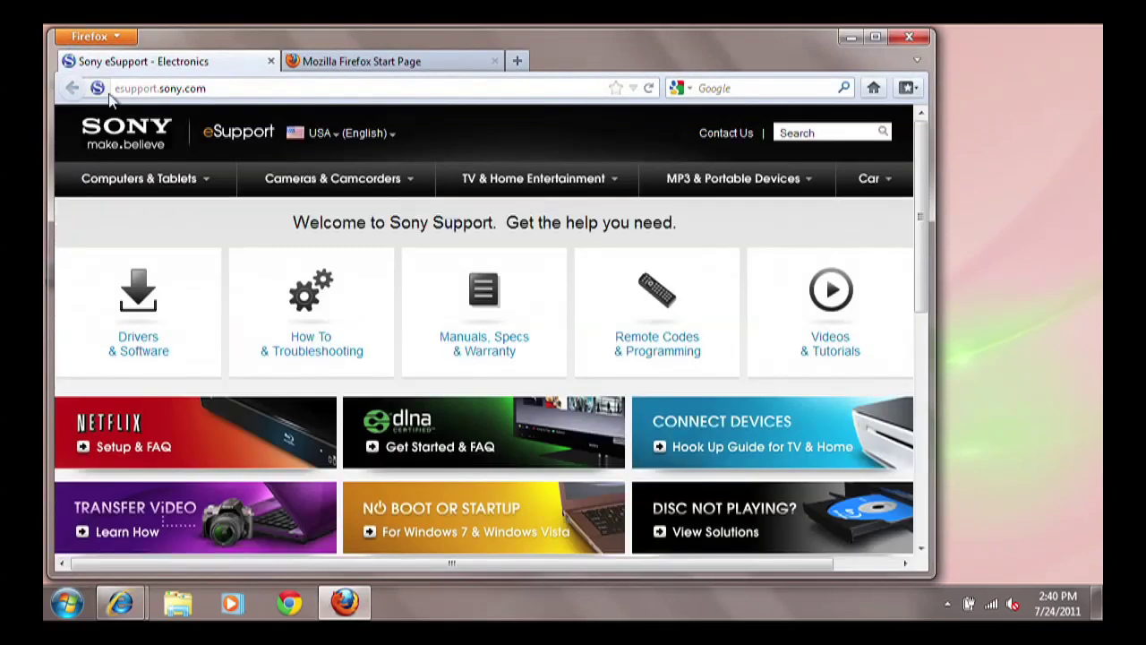
Step: Tick Block pop-up windows on the Content tab of Firefox's Options
left_click(120, 36)
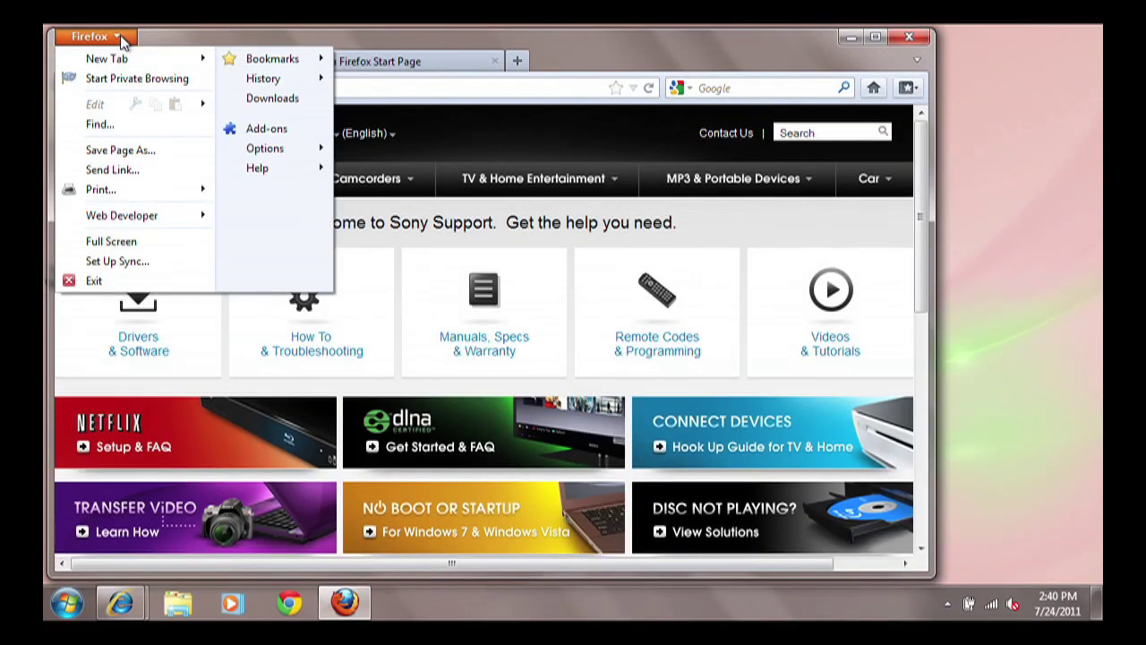
mouse_move(295, 148)
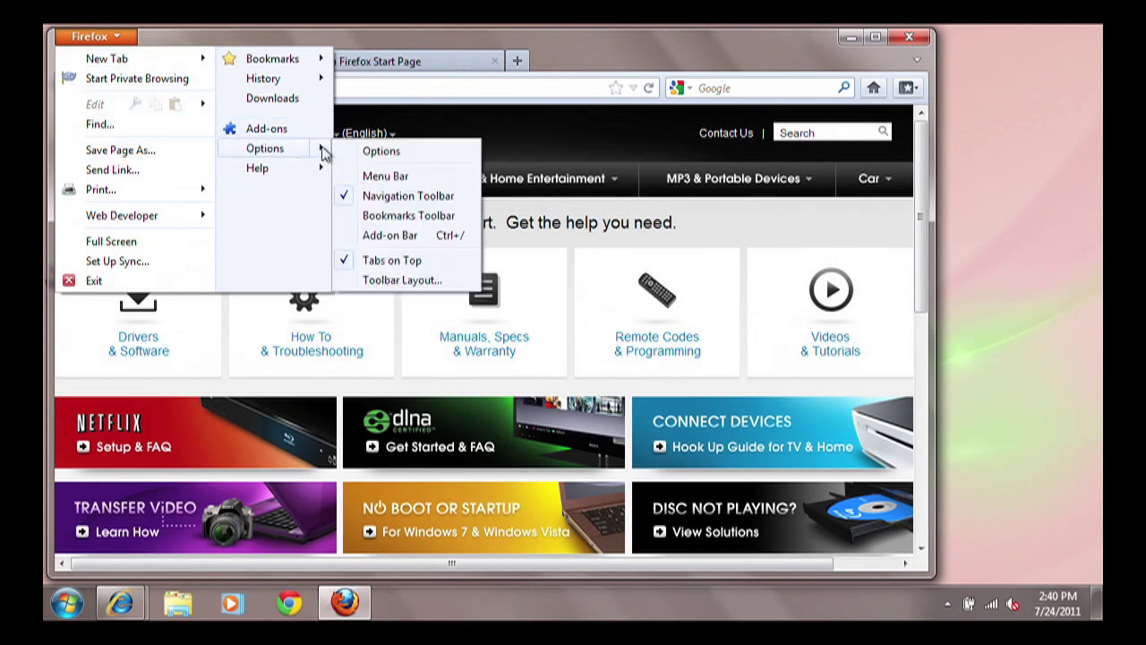
left_click(377, 150)
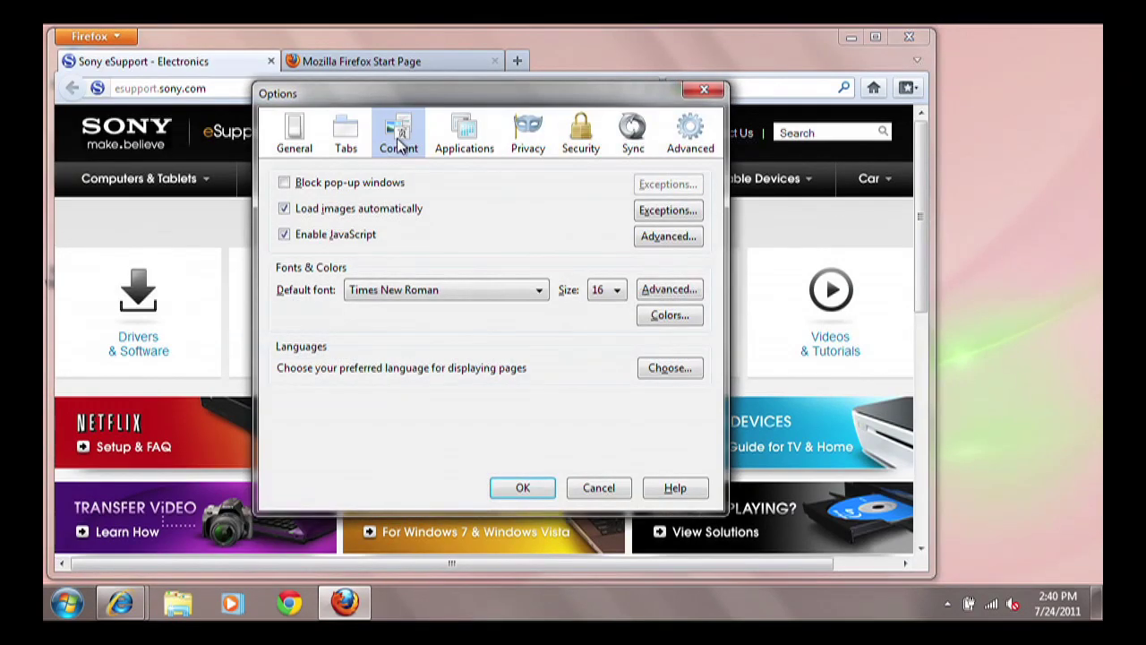
left_click(285, 183)
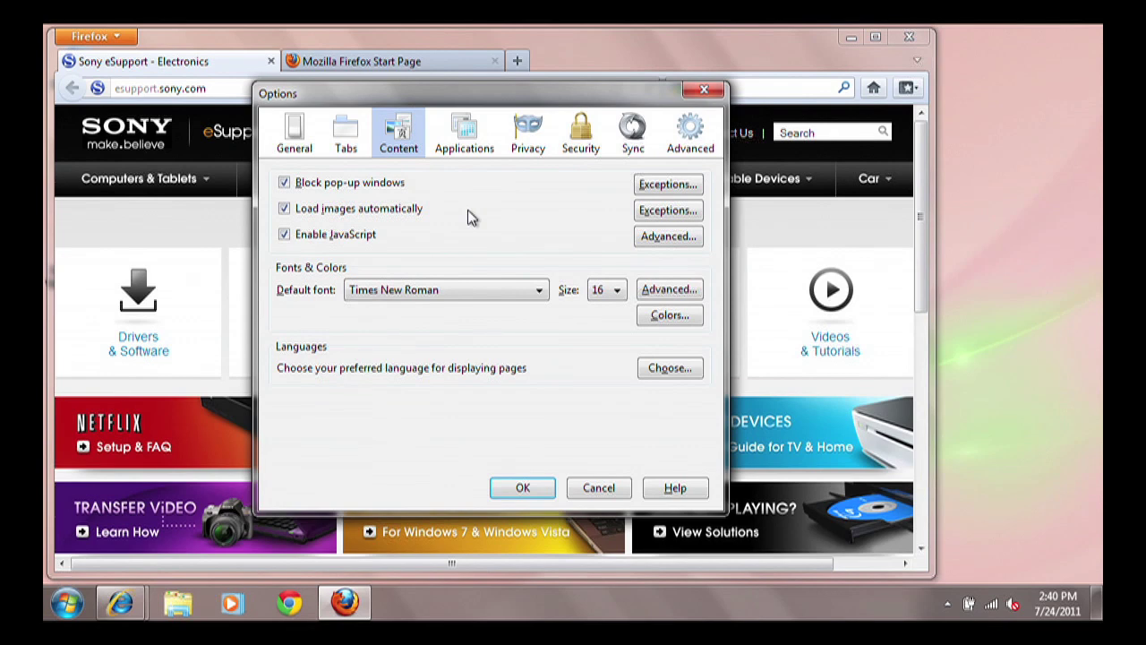
left_click(664, 187)
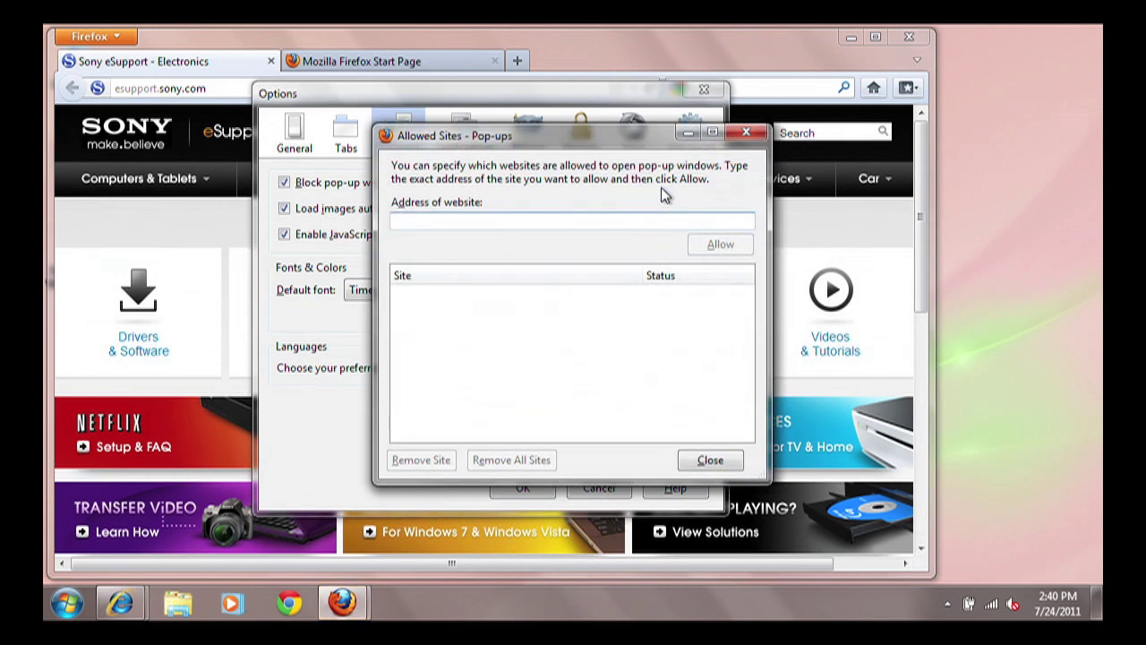
Step: Allow pop-ups from esupport.sony.com in Firefox, then close the allowed-sites list and Options
type("esu")
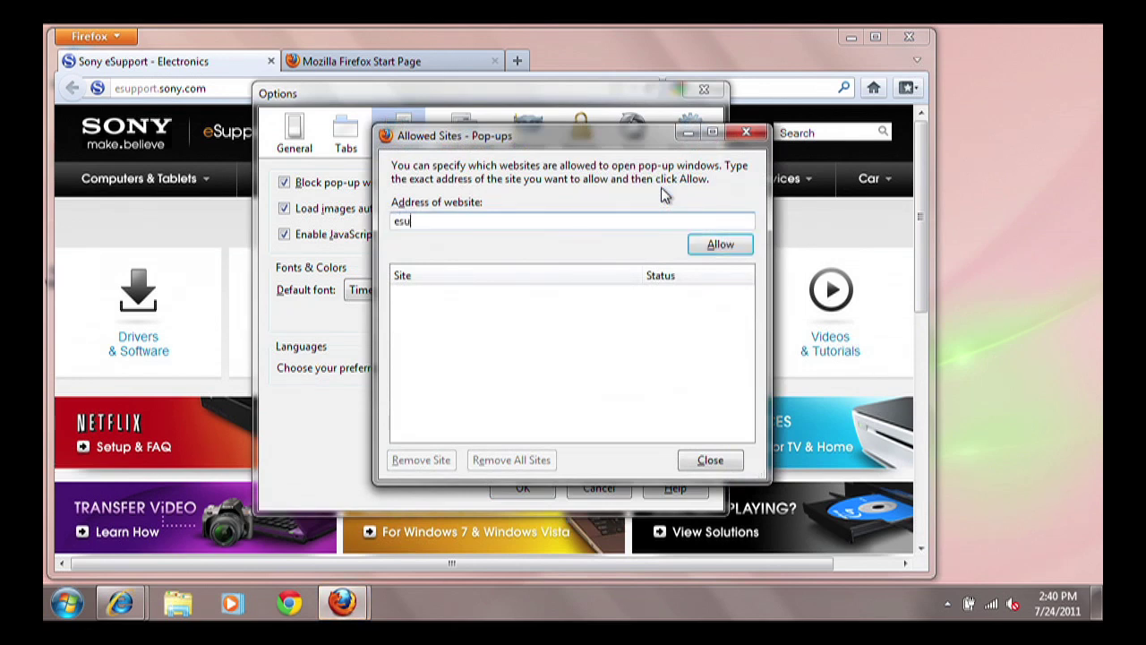
type("pport.sony.com")
left_click(717, 246)
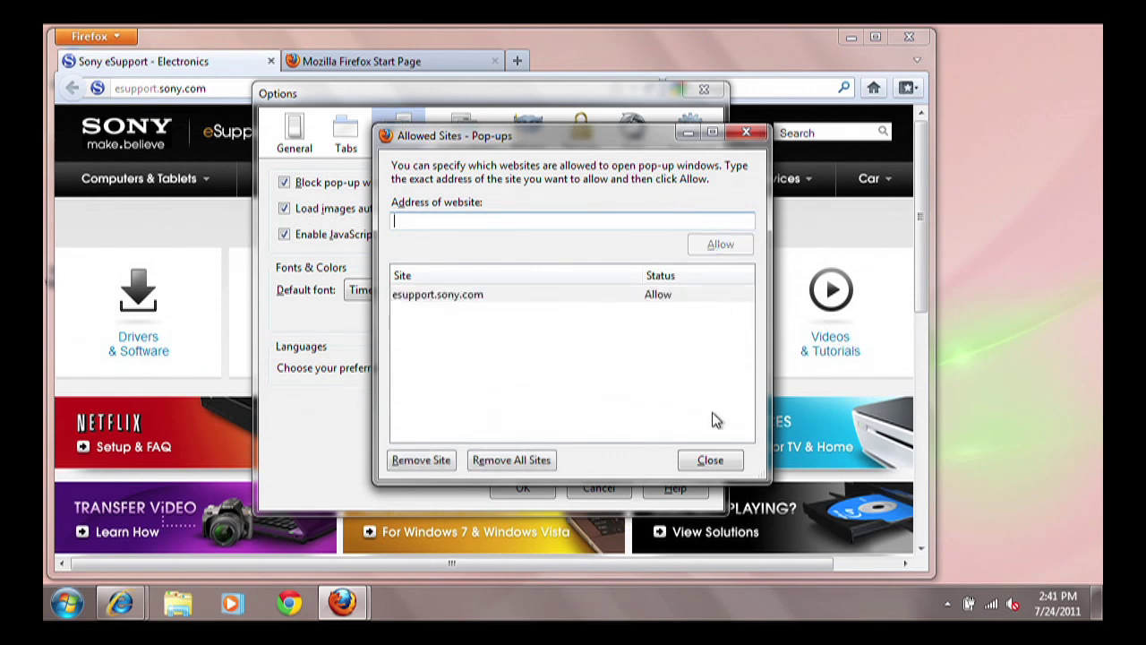
left_click(712, 462)
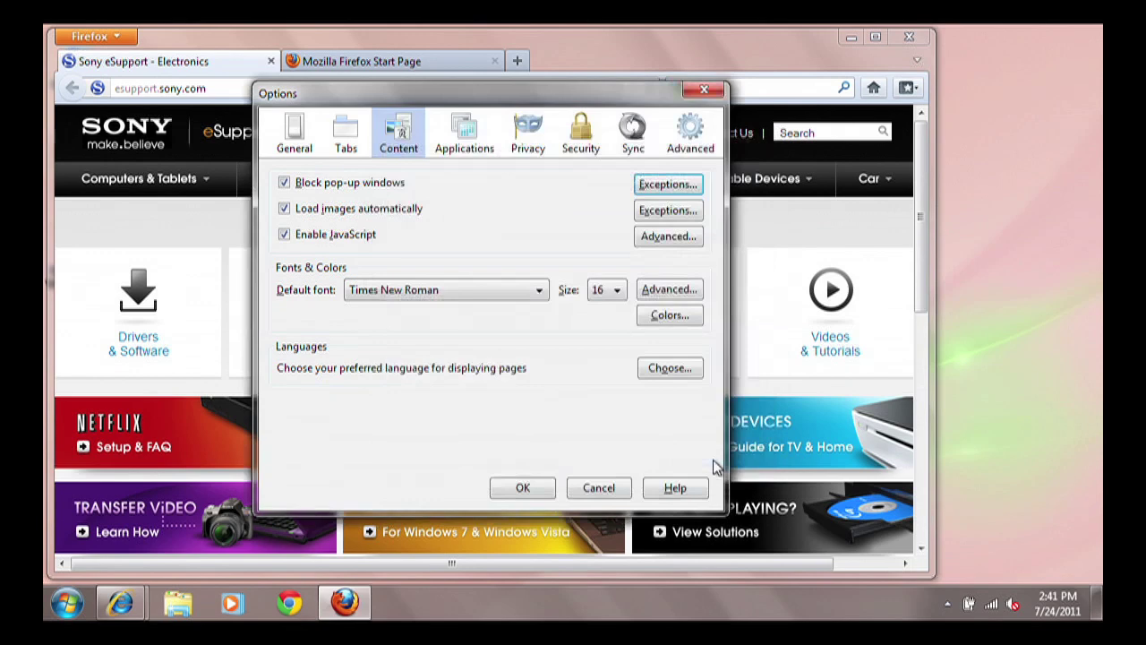
left_click(536, 488)
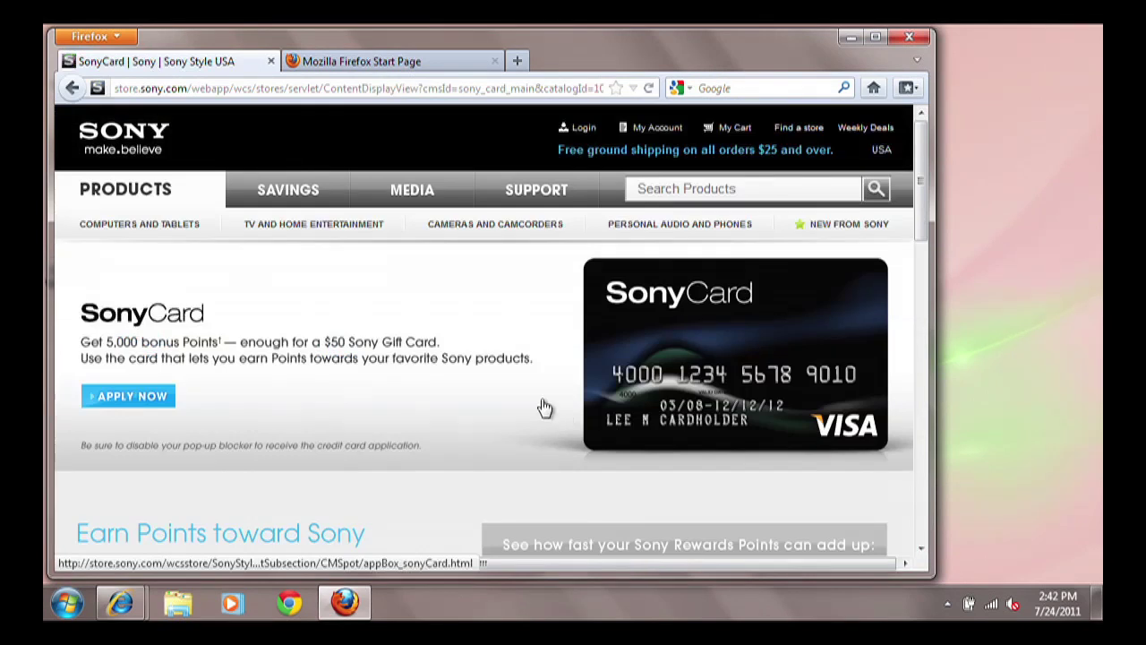
Step: Click SonyCard's Apply Now in Firefox and dismiss the blocked-pop-up Options menu
left_click(144, 397)
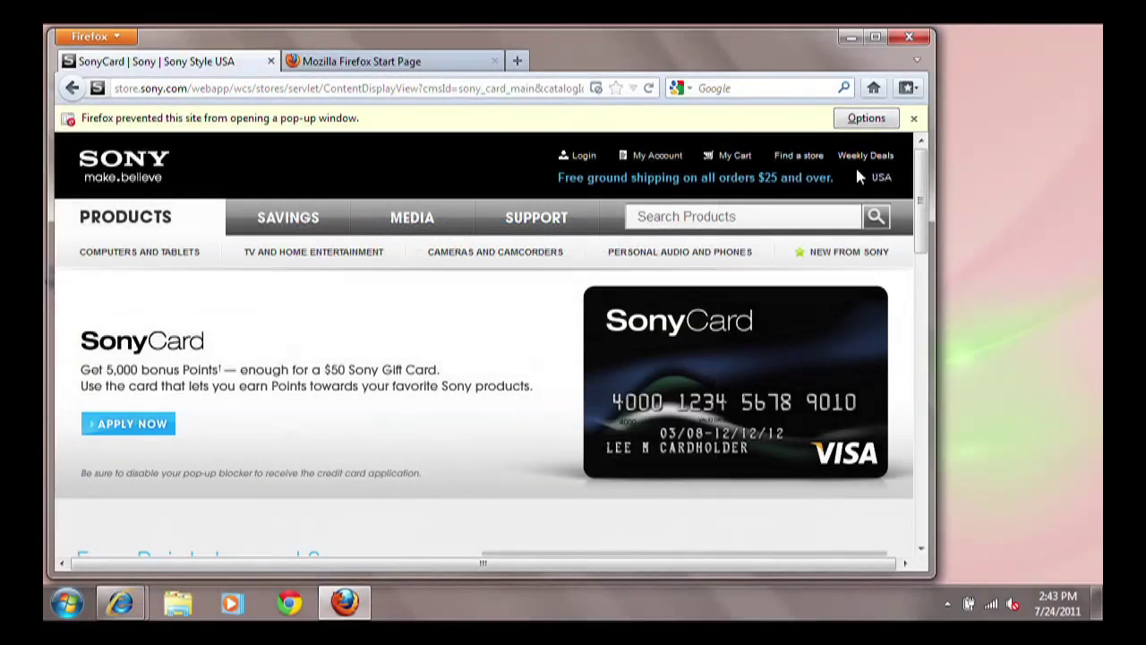
left_click(857, 121)
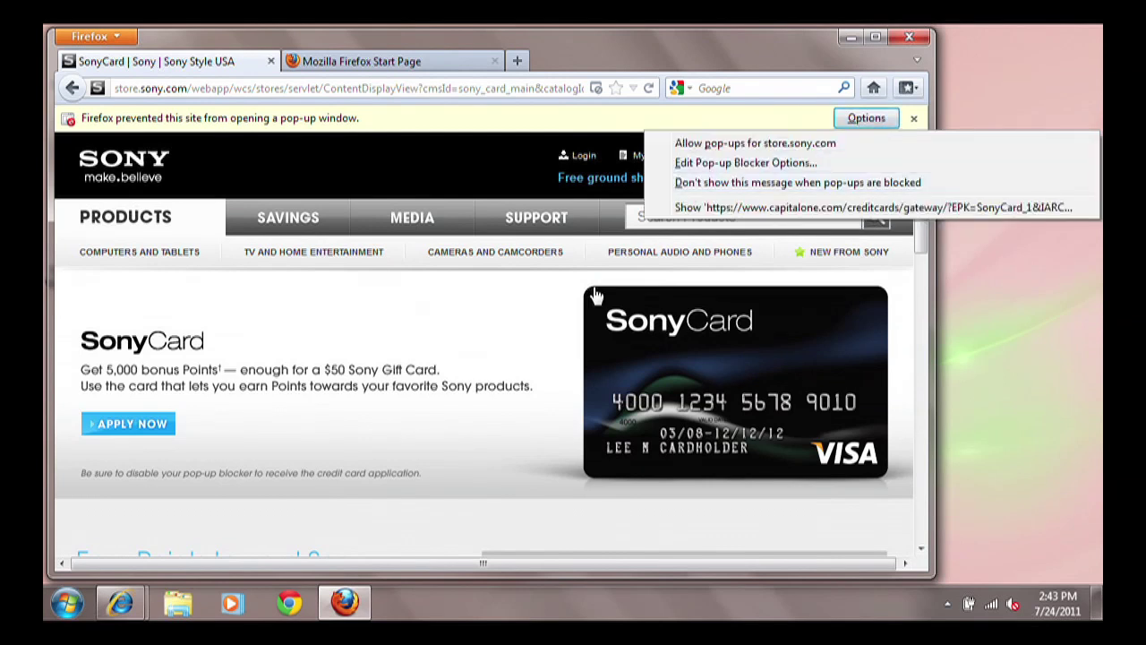
left_click(561, 332)
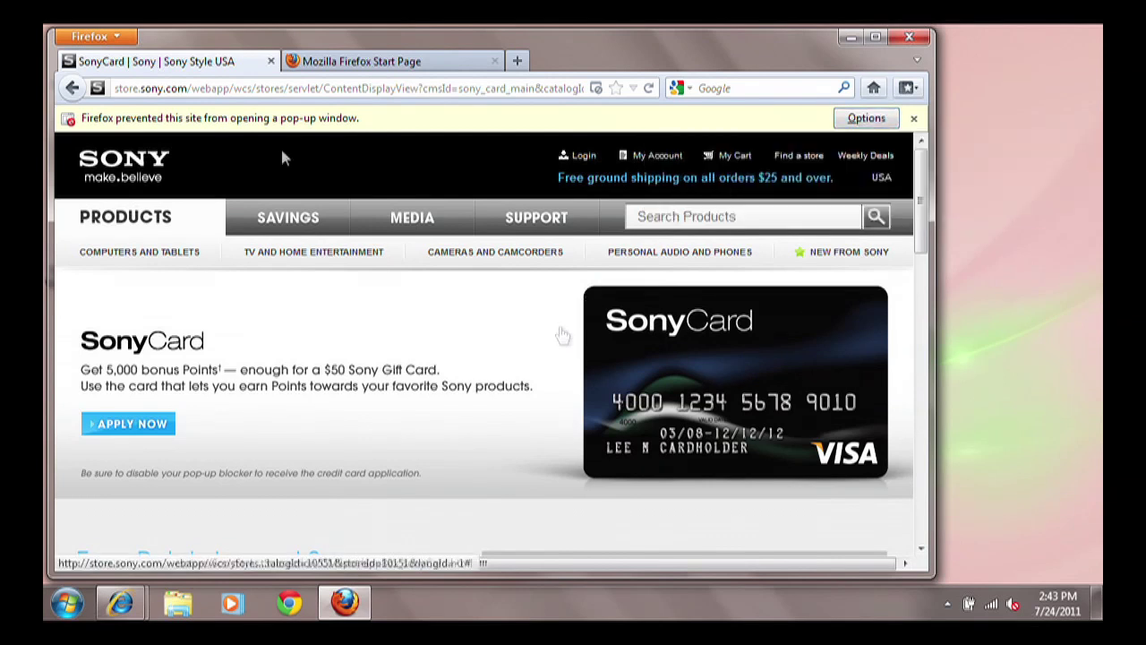
Step: Untick Block pop-up windows on Firefox's Content options tab and confirm with OK
left_click(120, 40)
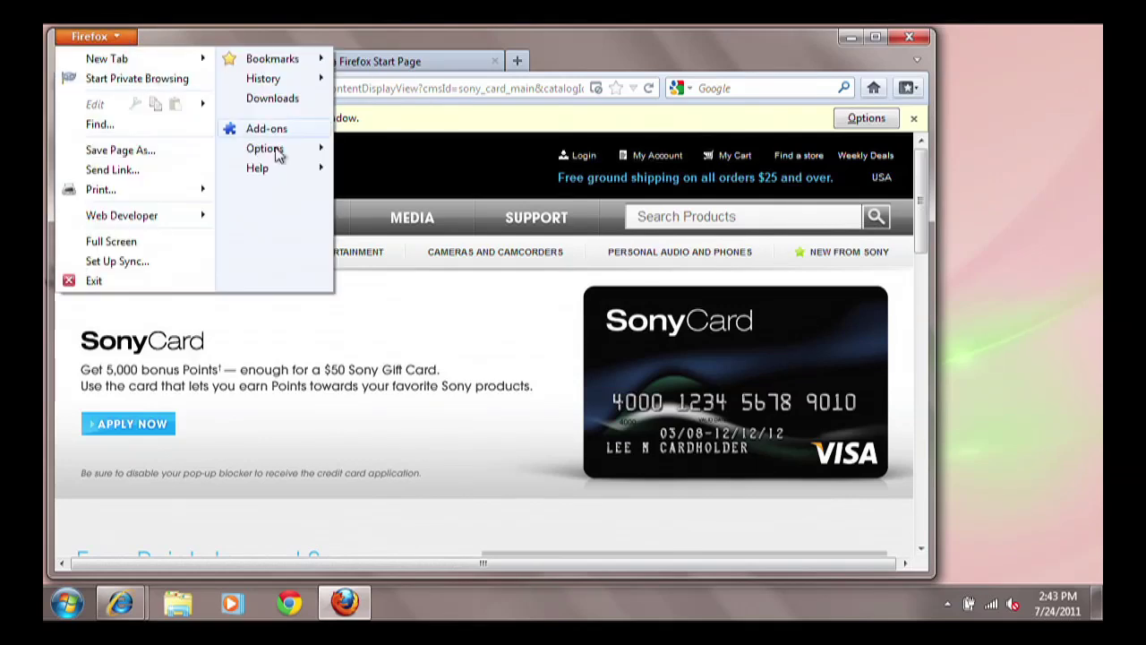
mouse_move(290, 151)
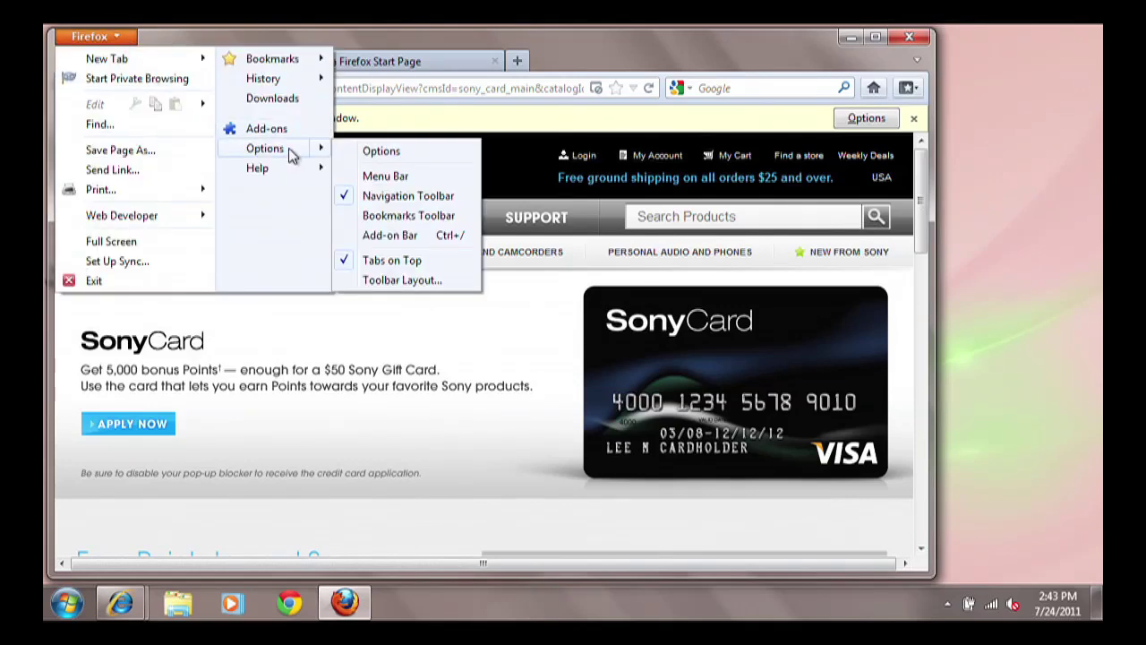
left_click(377, 152)
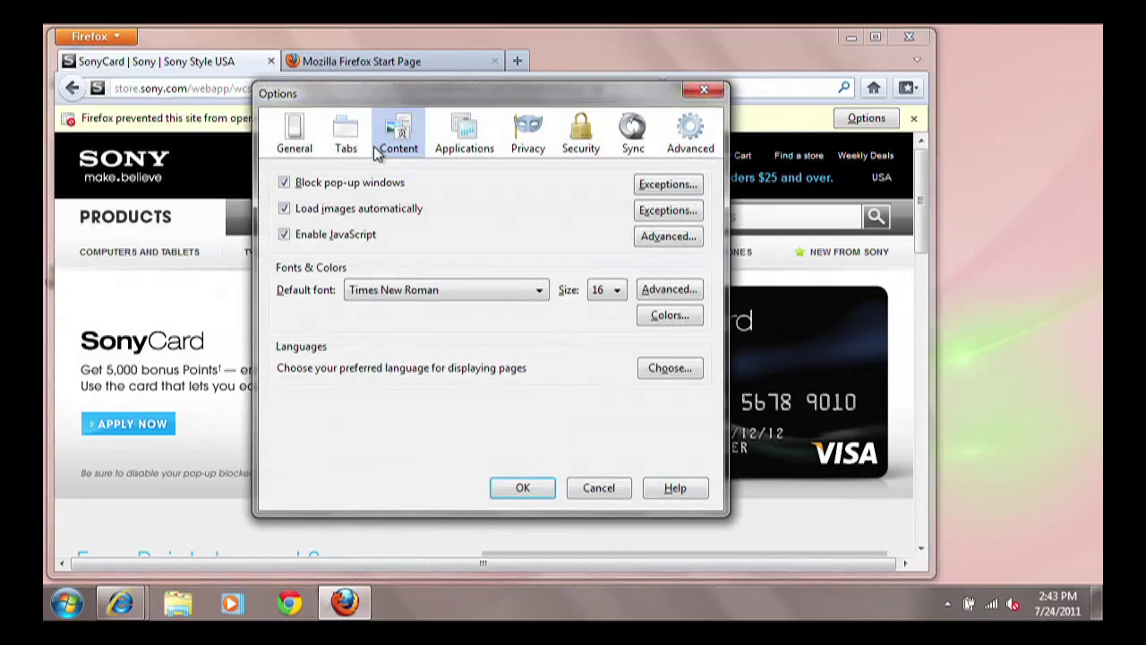
left_click(284, 183)
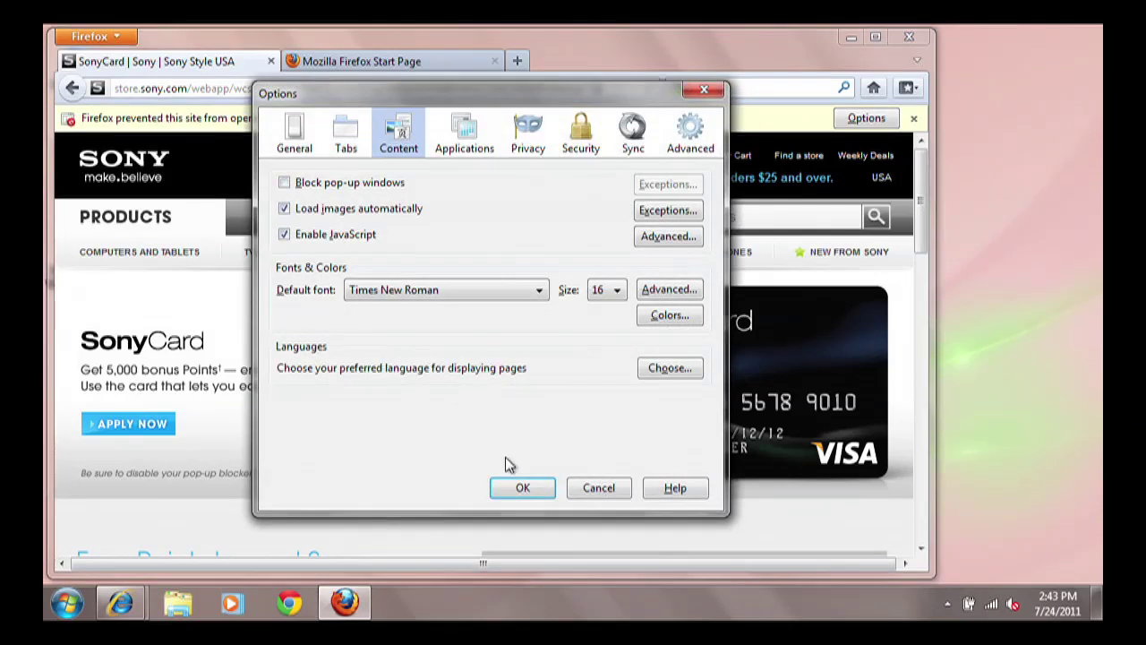
left_click(523, 489)
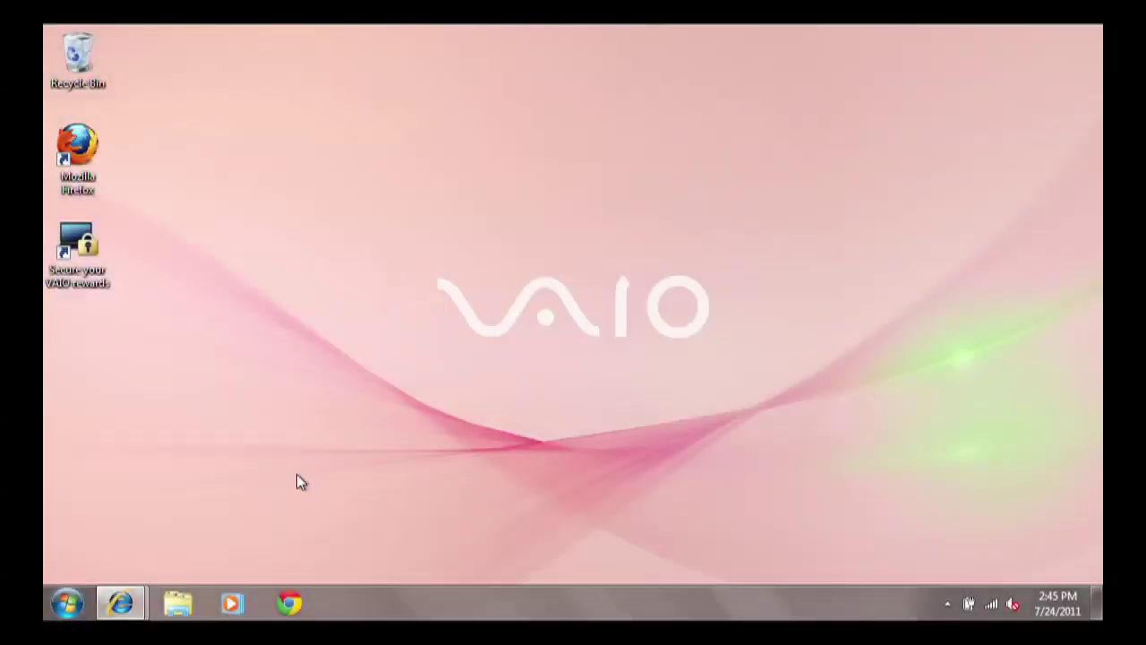
Step: Launch Chrome and open Content settings from Options > Under the Hood
left_click(290, 605)
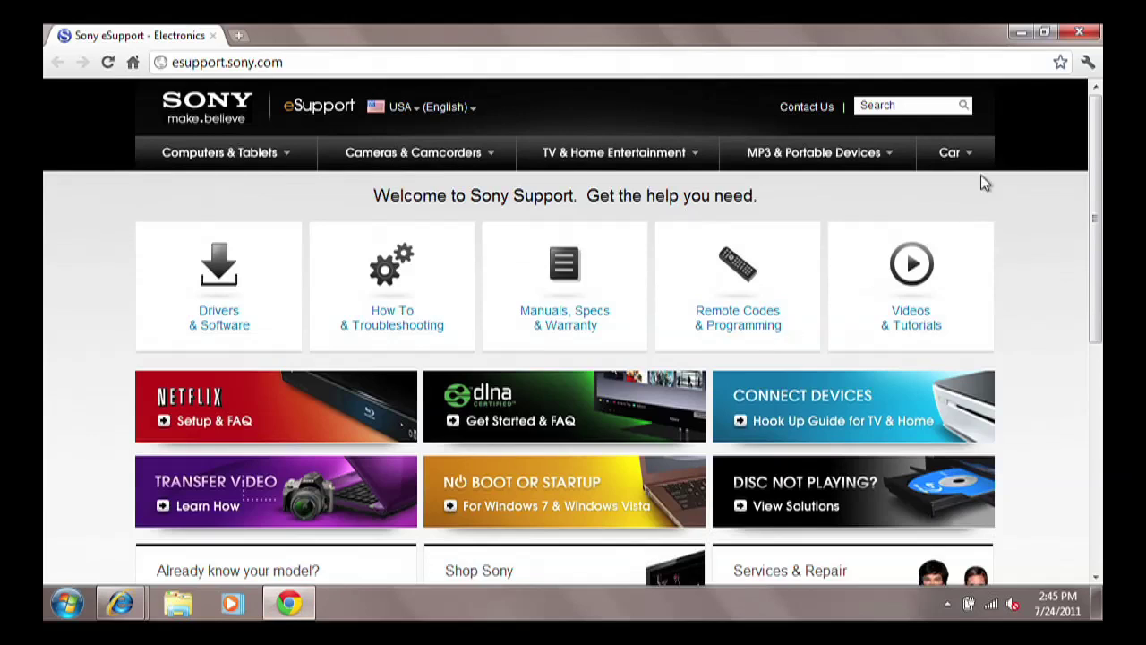
left_click(1088, 65)
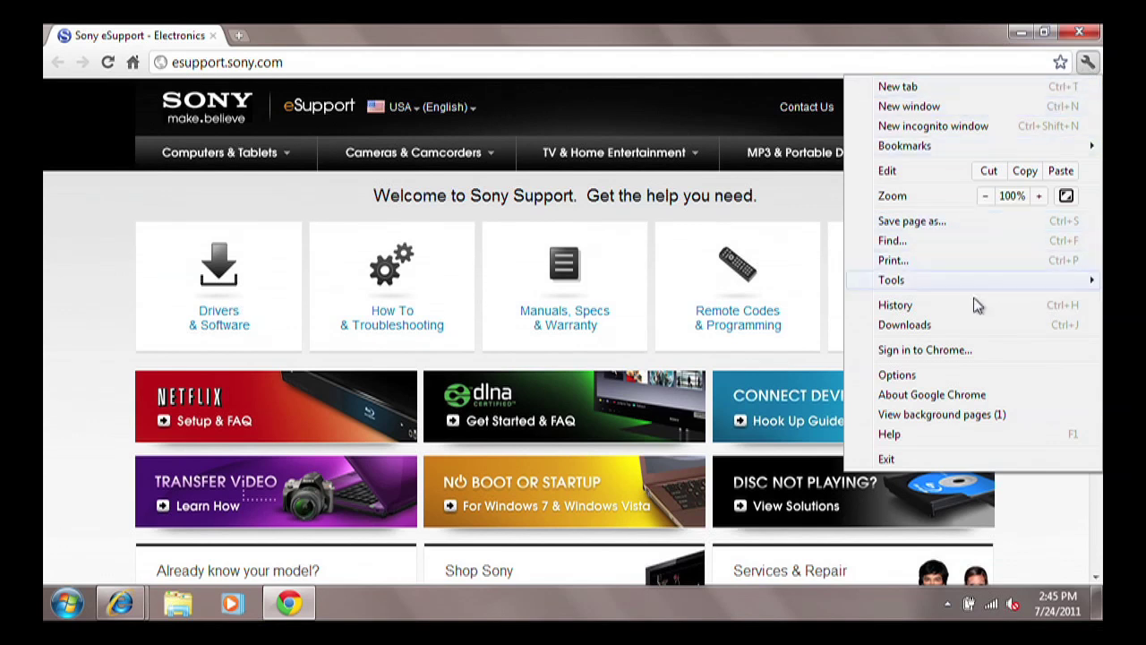
left_click(939, 374)
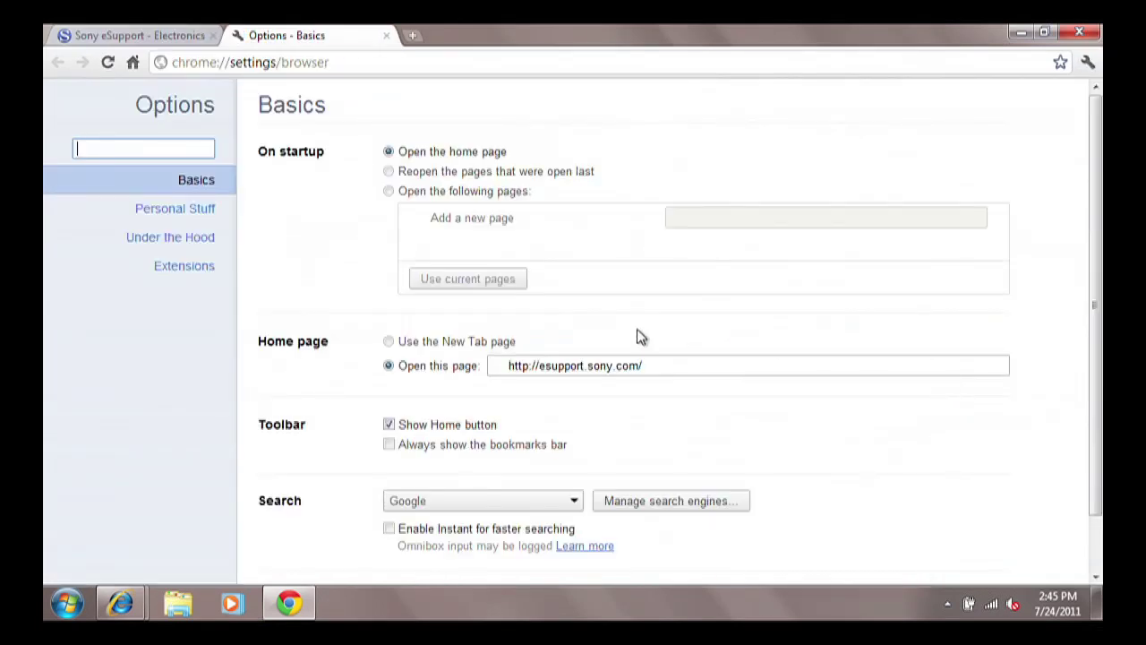
left_click(188, 246)
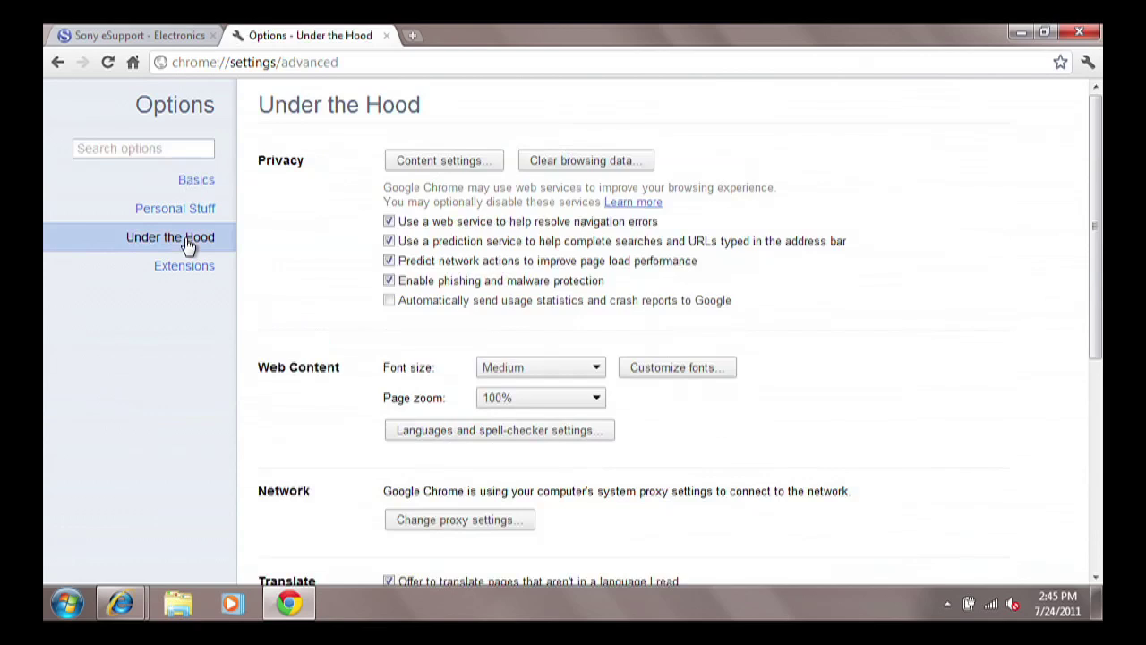
left_click(423, 166)
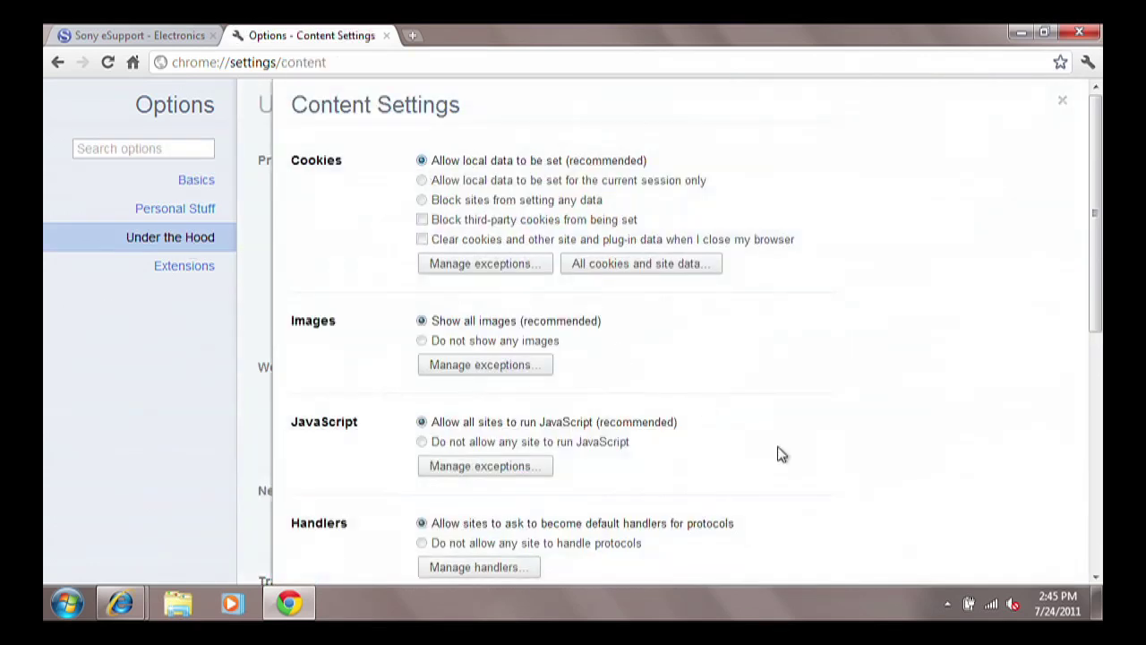
Step: Add esupport.sony.com as an Allow exception in Chrome's Pop-ups exception list
left_click(1097, 577)
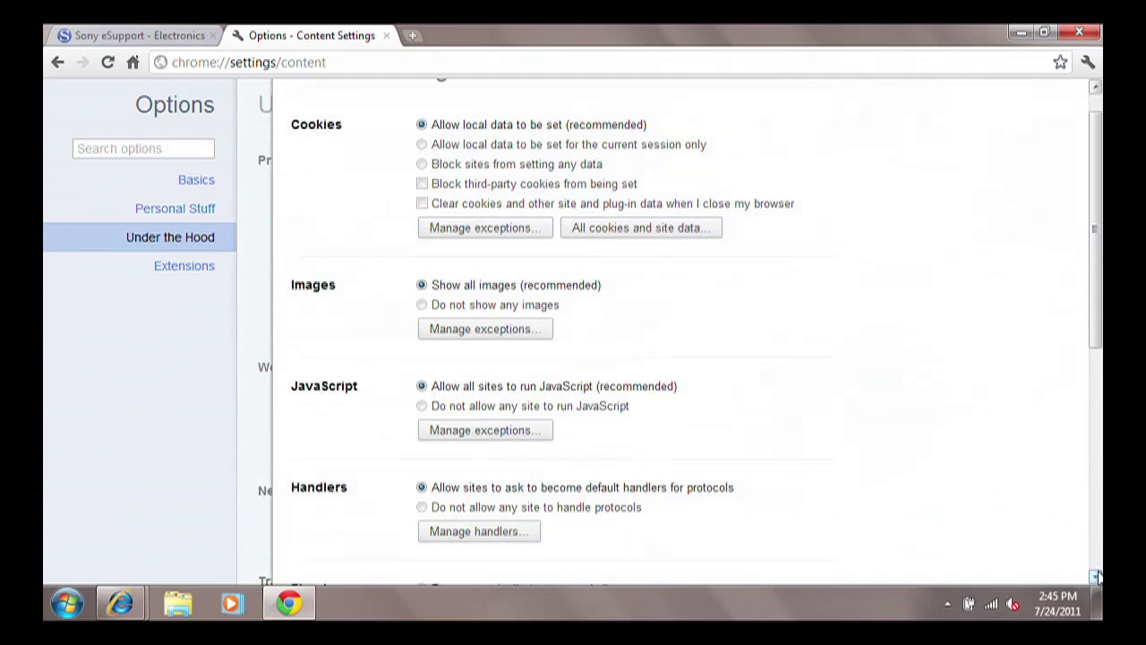
left_click(1096, 577)
left_click(1096, 577)
left_click(1096, 576)
left_click(1096, 576)
left_click(1097, 577)
left_click(1096, 577)
left_click(1096, 577)
left_click(1096, 577)
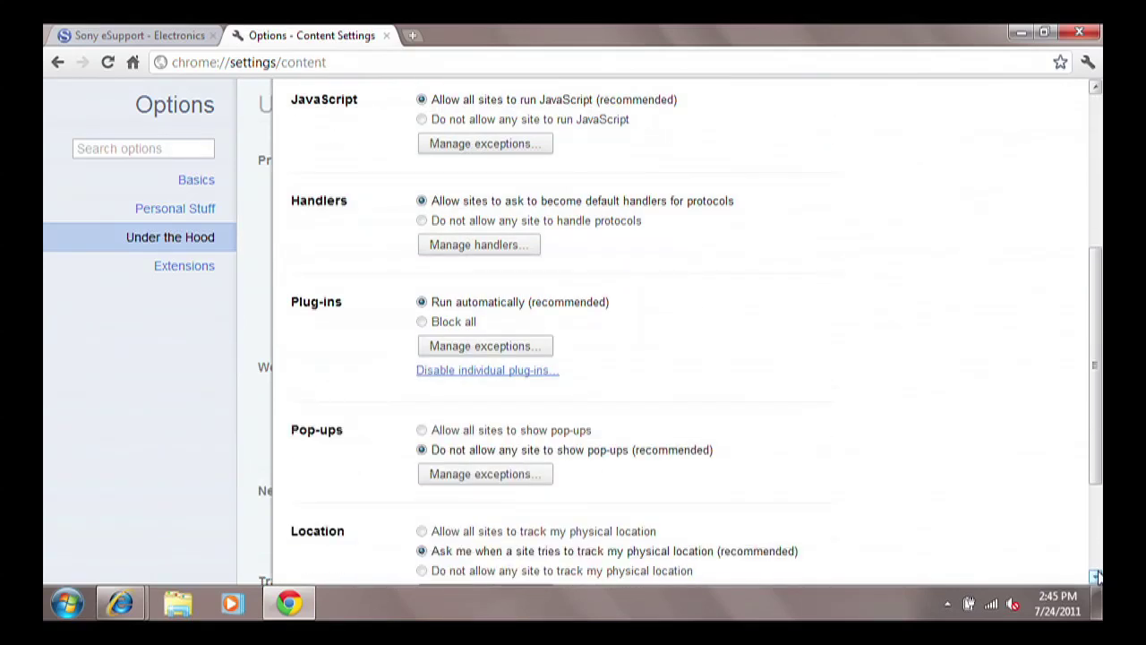
left_click(1096, 577)
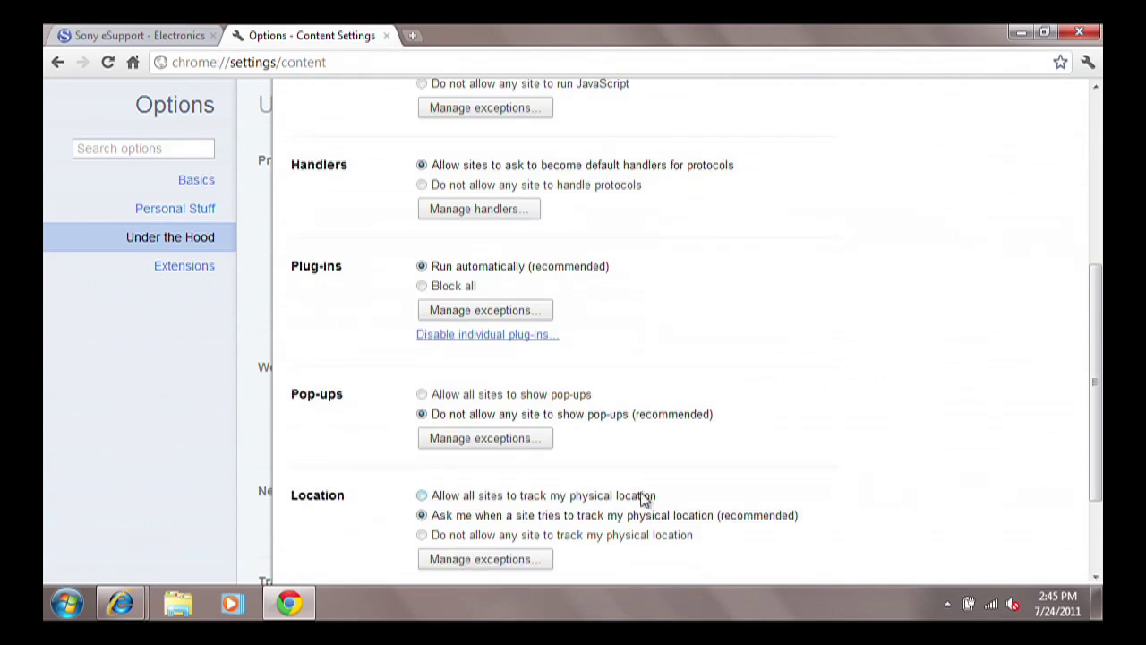
left_click(489, 438)
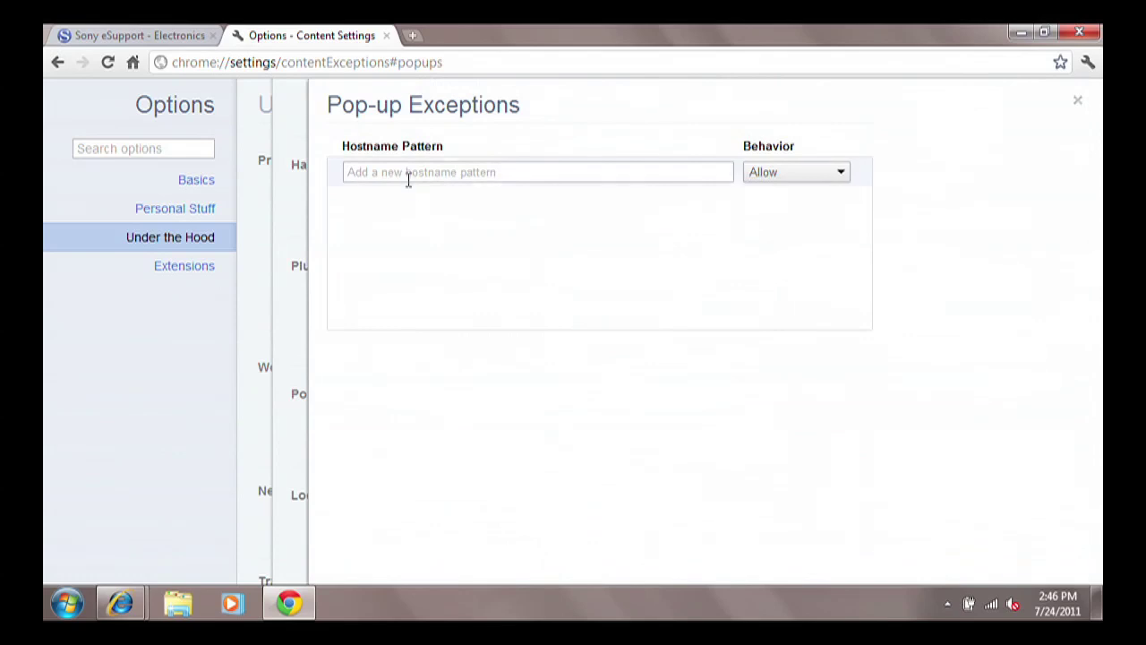
left_click(408, 174)
type("esupp")
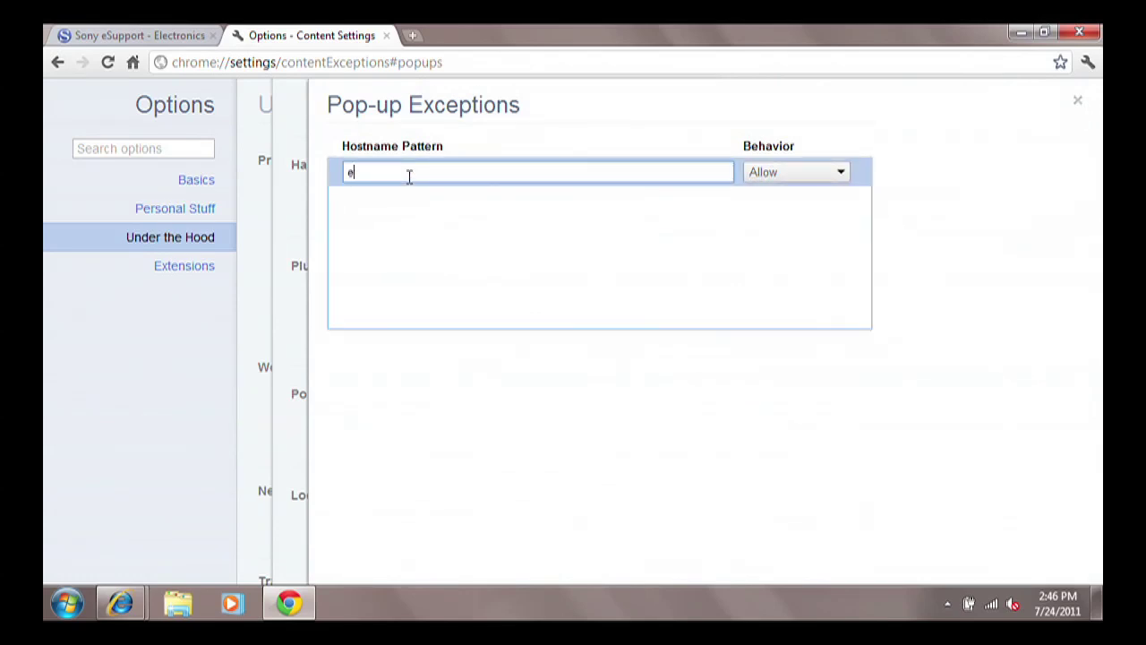
type("ort.sony.com")
left_click(763, 200)
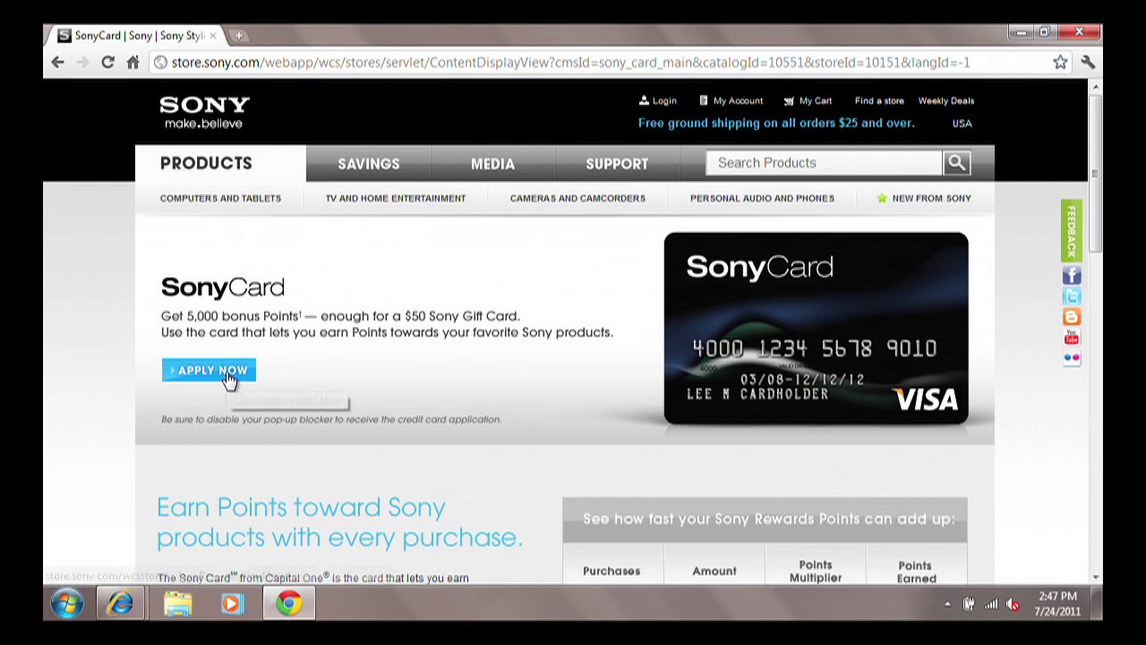
Step: Trigger the SonyCard APPLY NOW link in Chrome and dismiss the Sony Card prompt, leaving the pop-up blocked
left_click(227, 375)
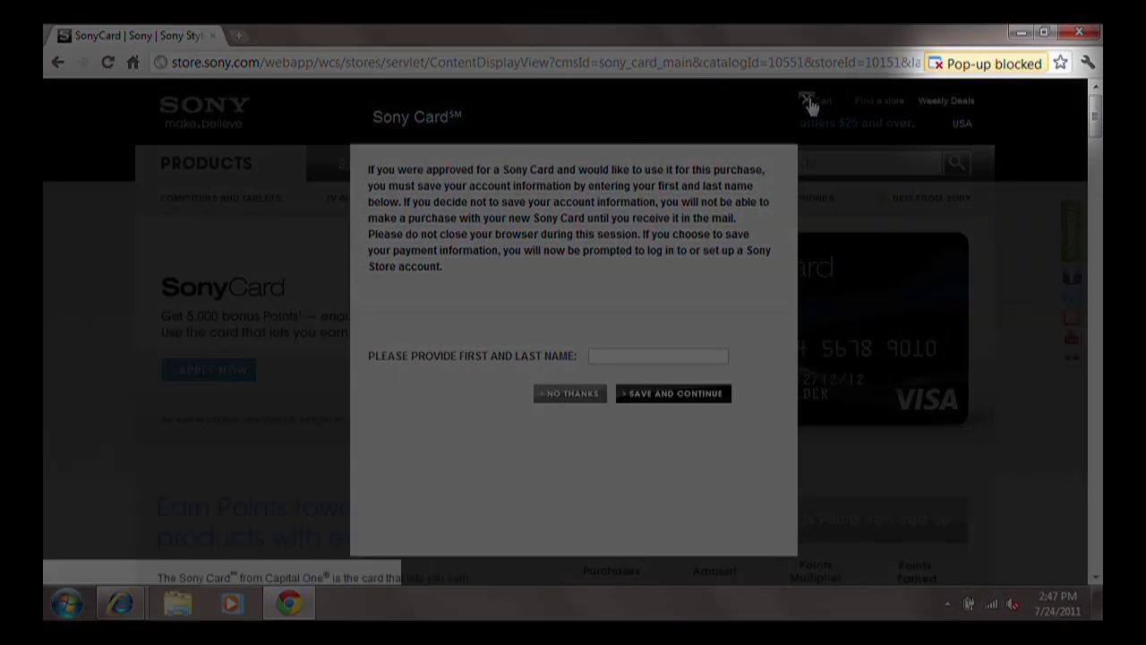
left_click(806, 101)
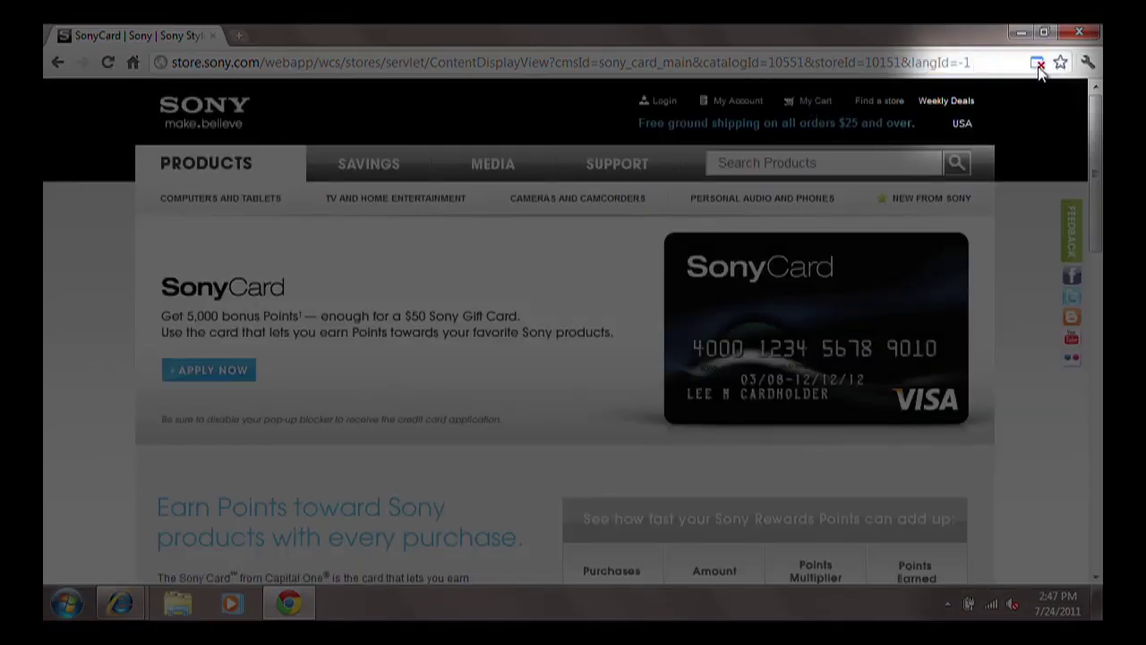